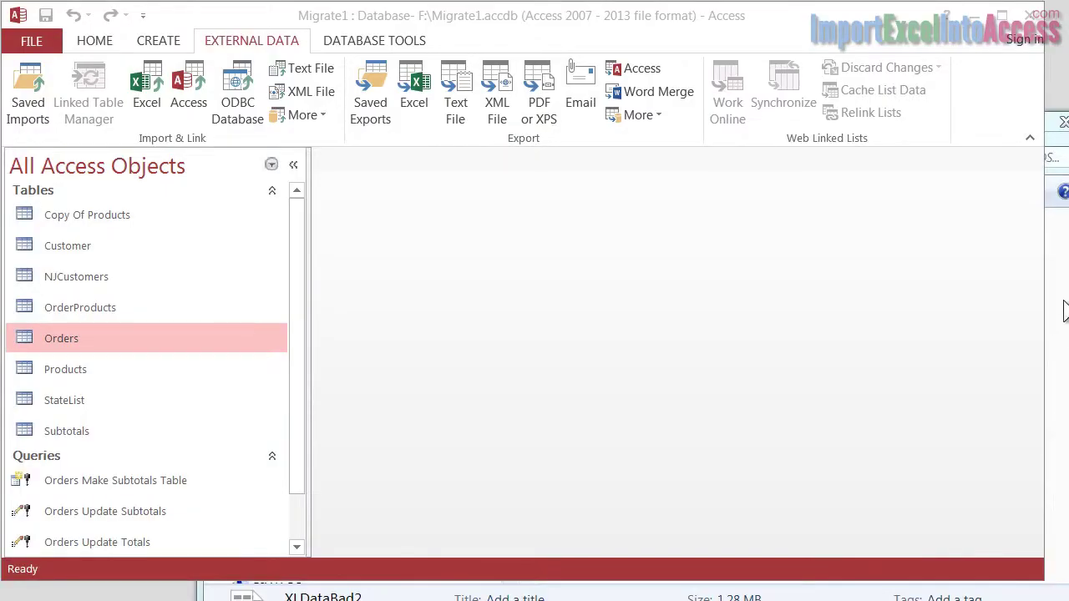
- Open the XLDataBad2 workbook from drive F: to view its data, and close it again
left_click(1065, 304)
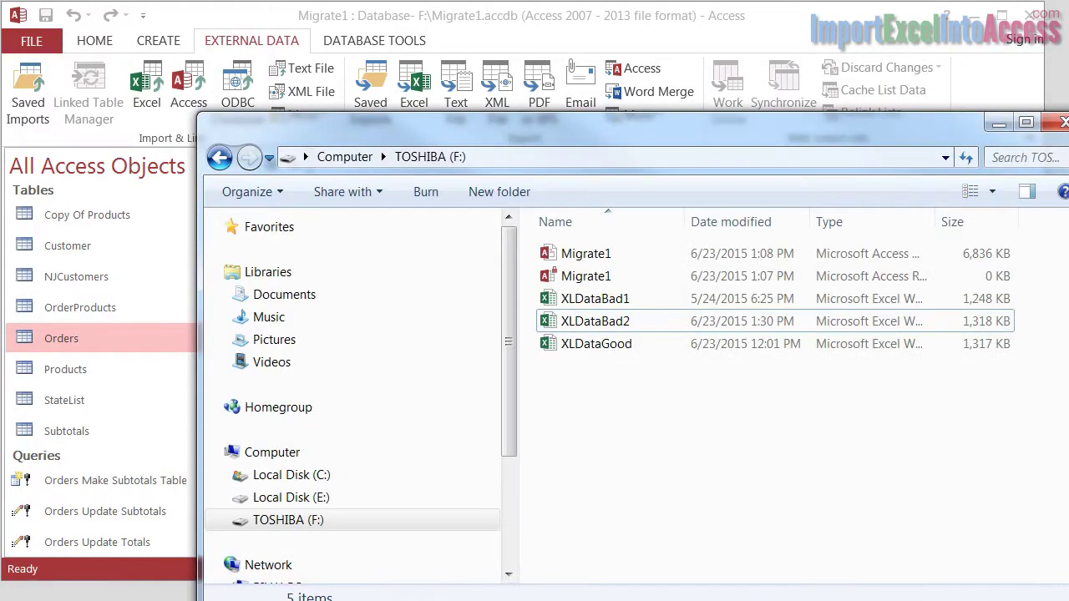
double_click(591, 321)
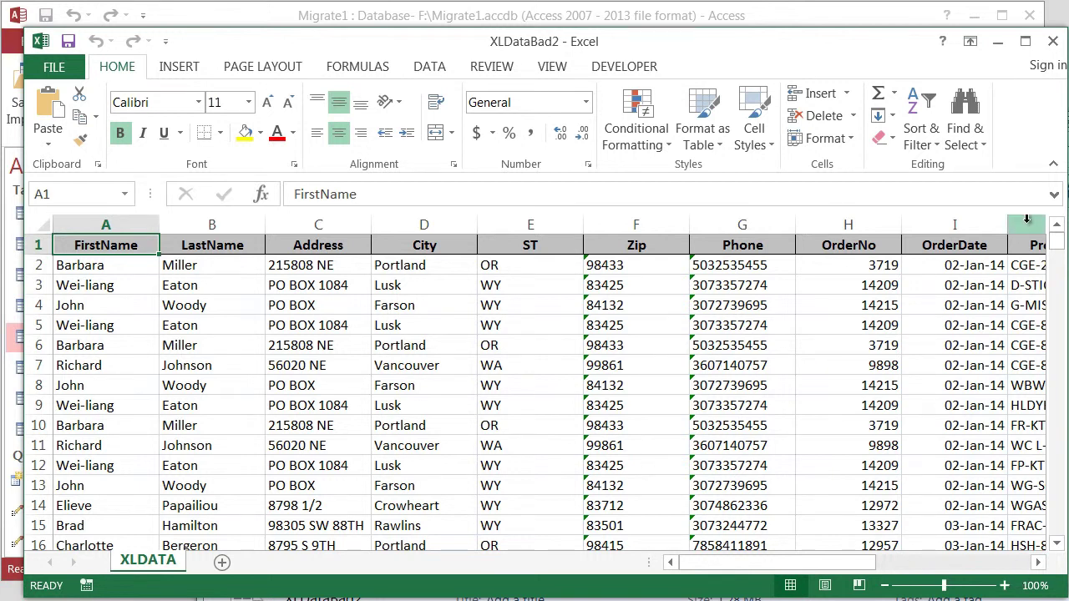
left_click(1054, 42)
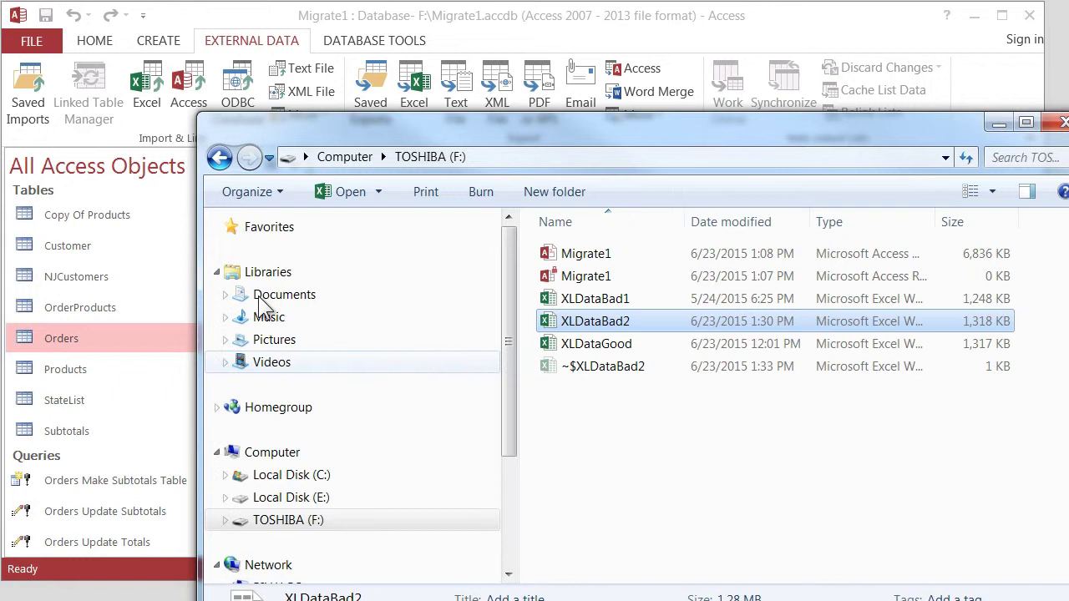
- In Access, start importing F:\XLDataBad2.xlsx into a new table, using the first row as column headings
left_click(259, 21)
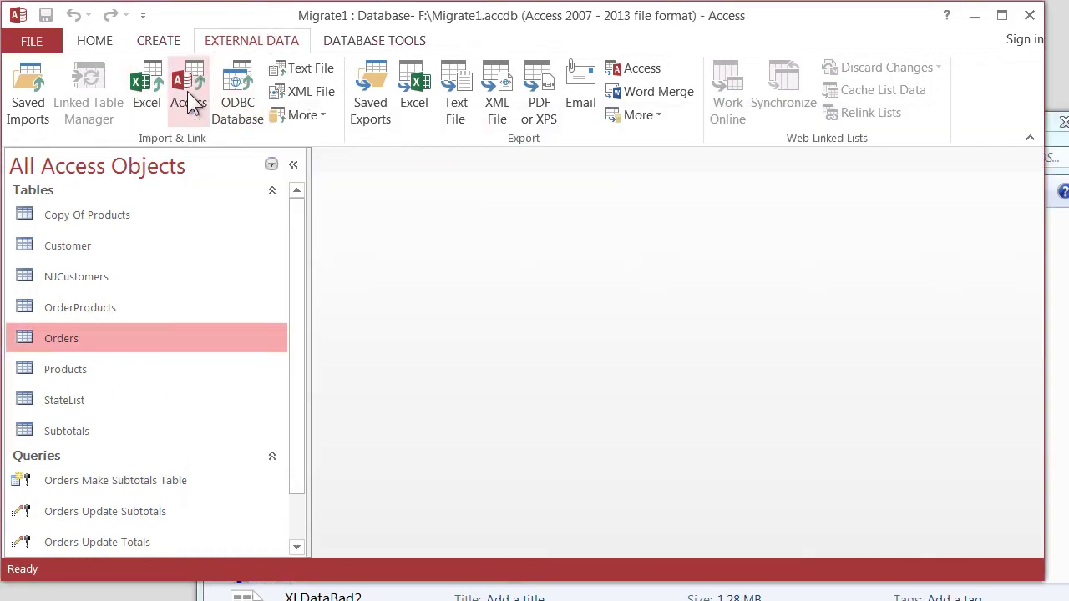
left_click(157, 83)
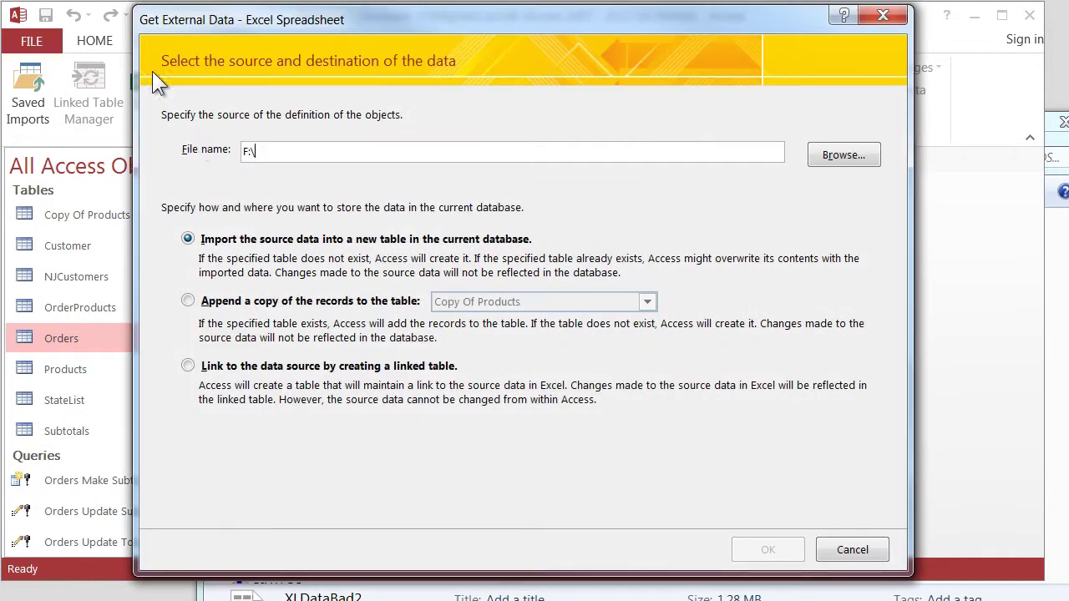
left_click(842, 156)
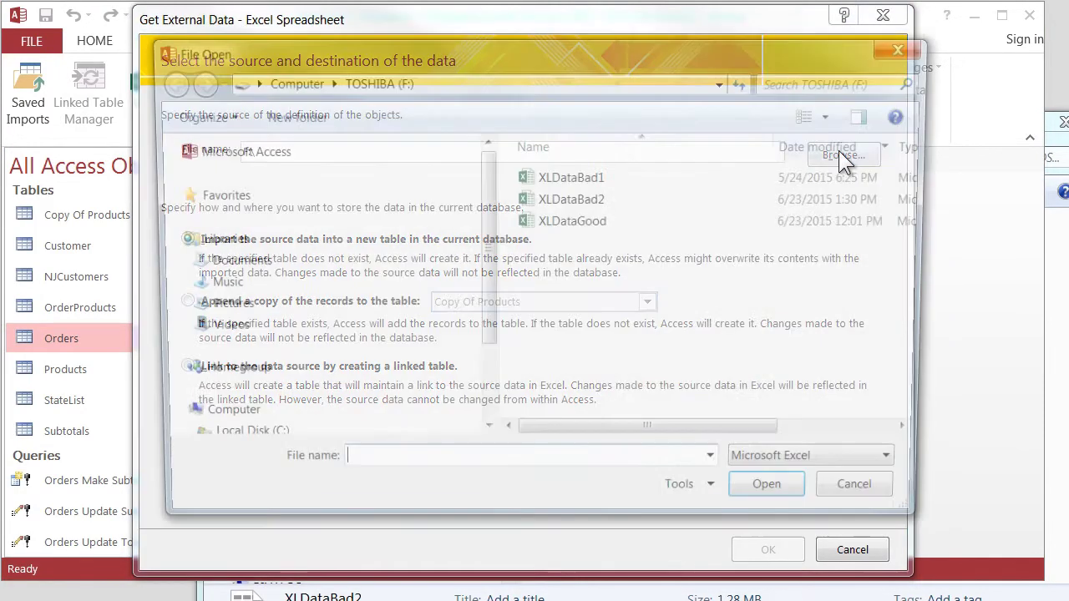
double_click(564, 201)
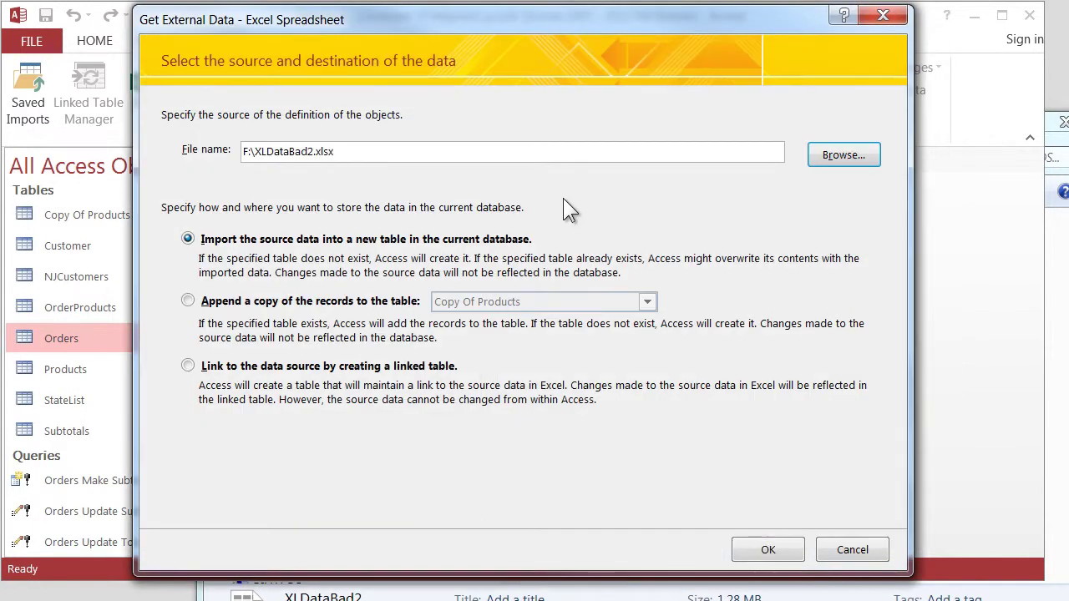
left_click(775, 550)
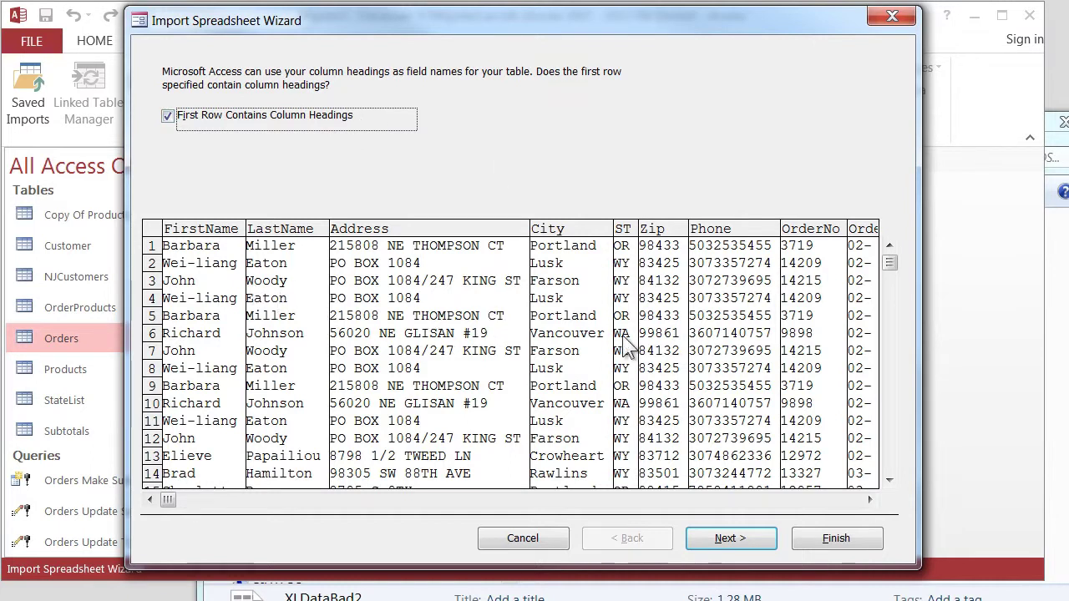
left_click(727, 536)
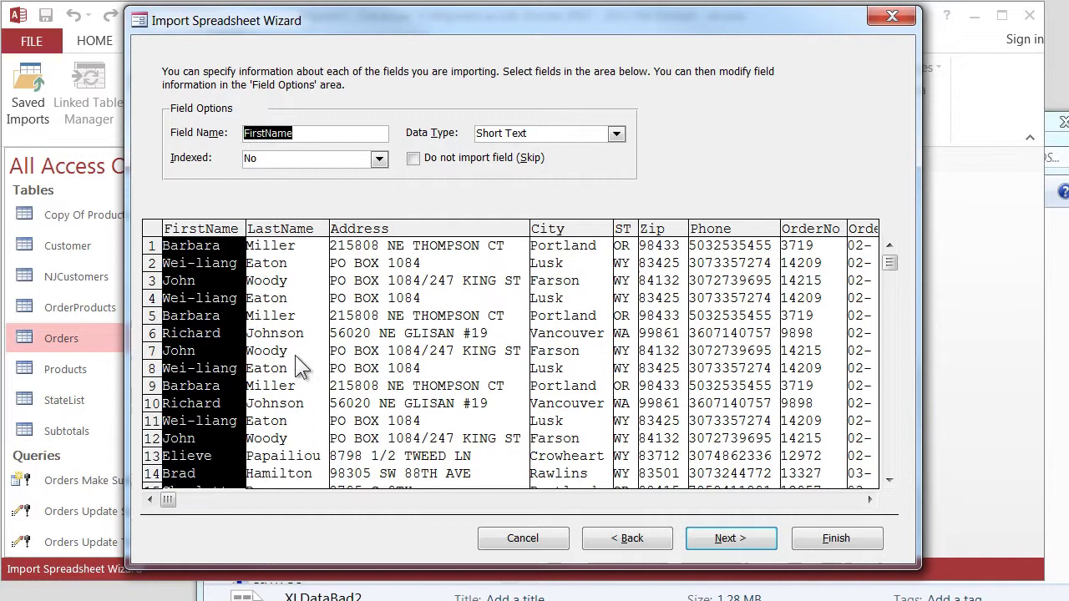
- Examine the data types assigned to the import fields, from LastName through OrderDate, UnitPrice, Qty, Subtotal and Freight
left_click(297, 312)
left_click(426, 311)
left_click(551, 308)
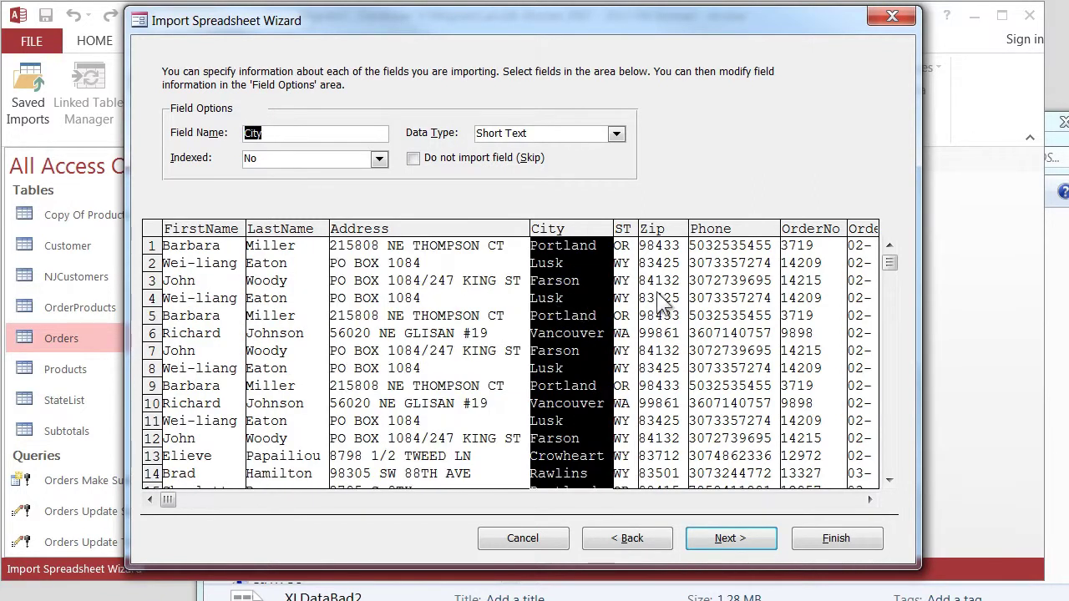
left_click(868, 500)
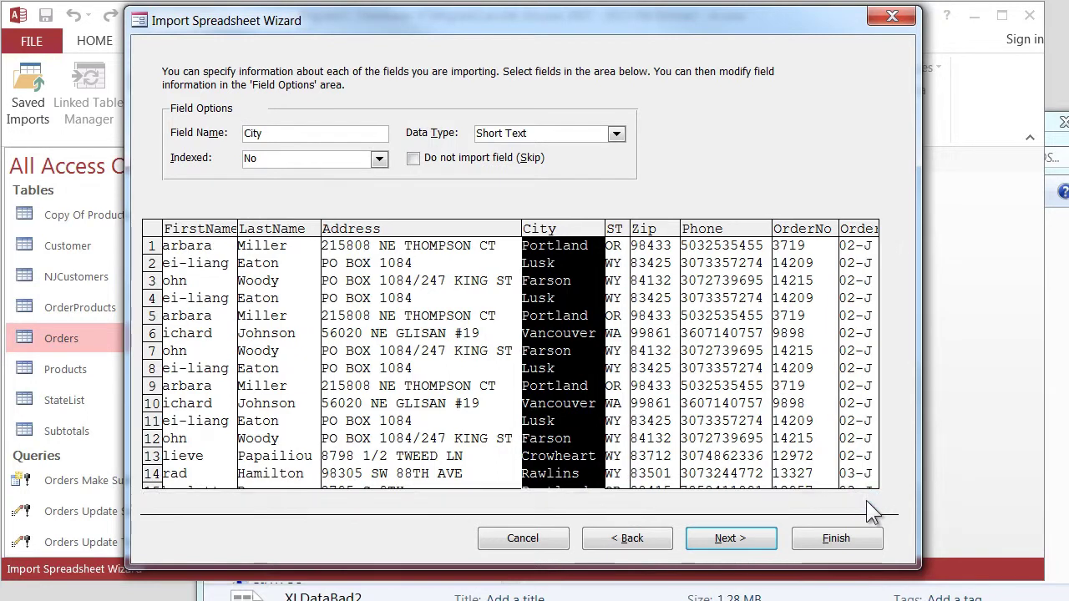
left_click_drag(867, 500, 867, 501)
left_click(667, 342)
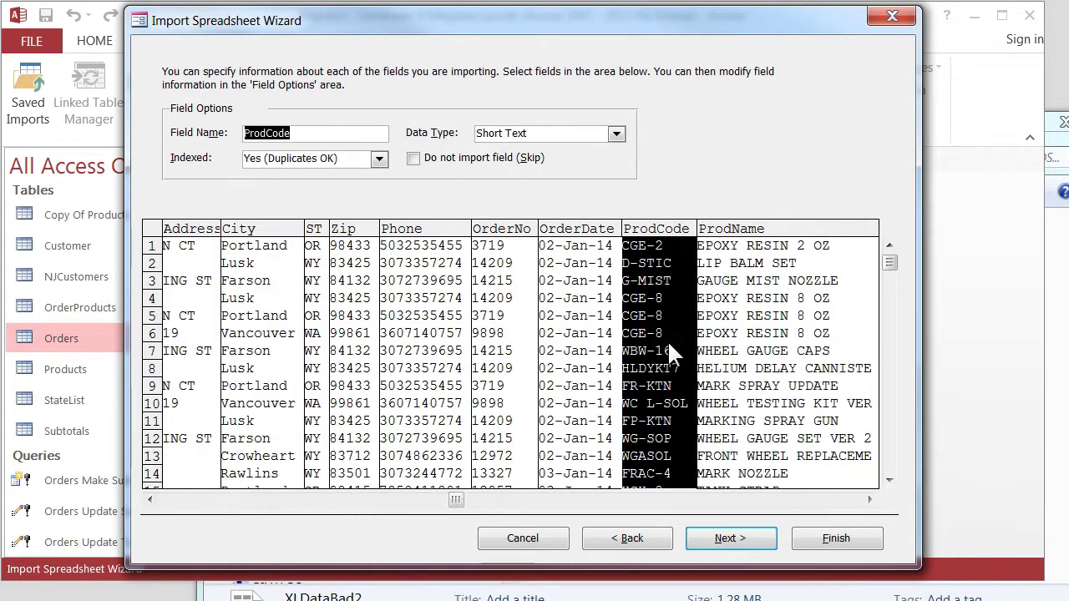
left_click(573, 247)
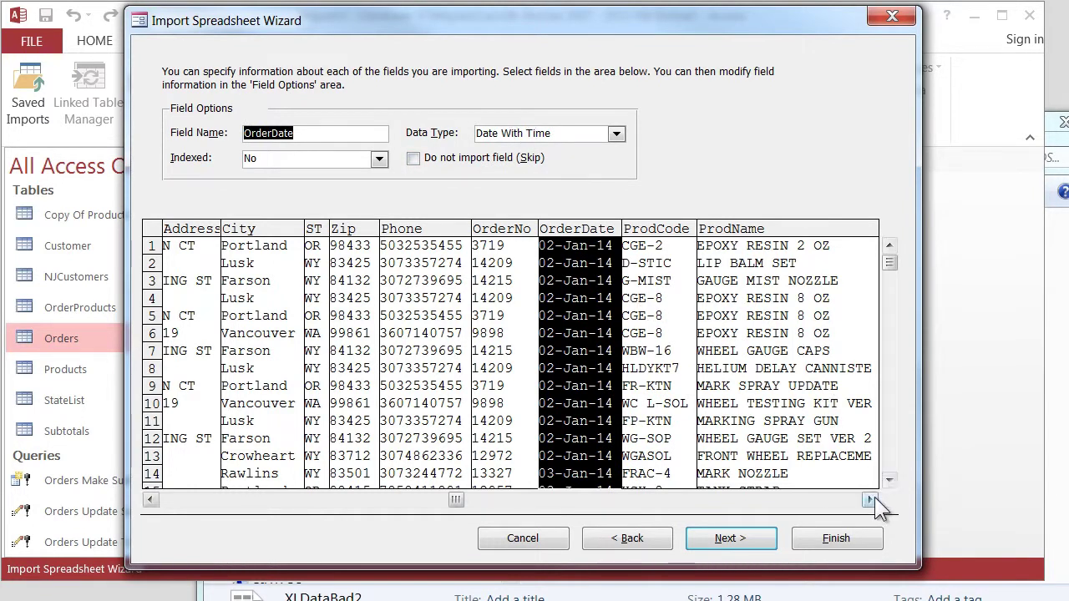
left_click(854, 500)
left_click(562, 259)
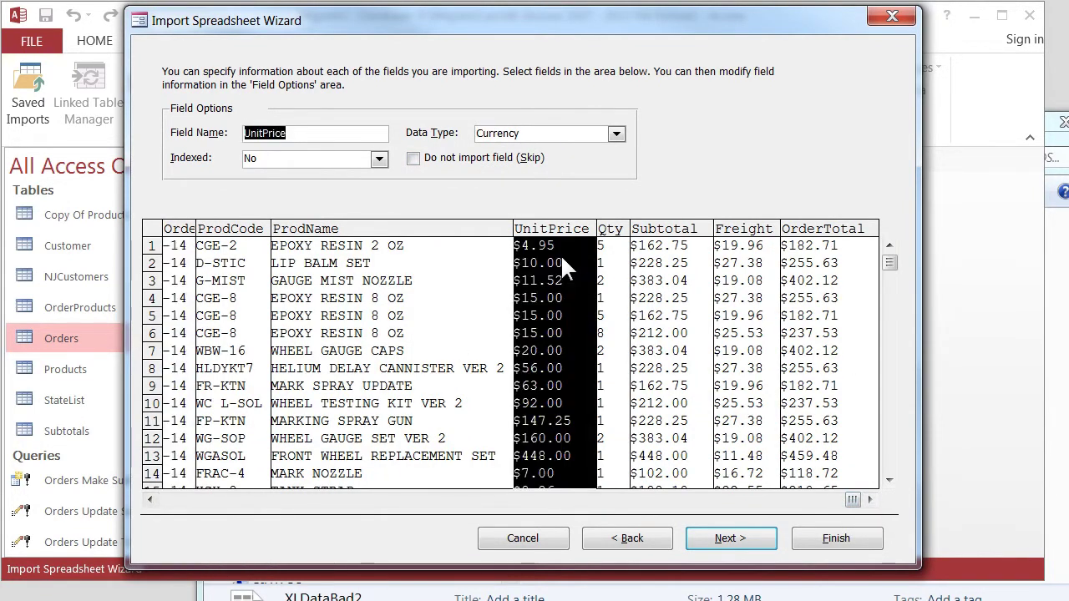
left_click(612, 253)
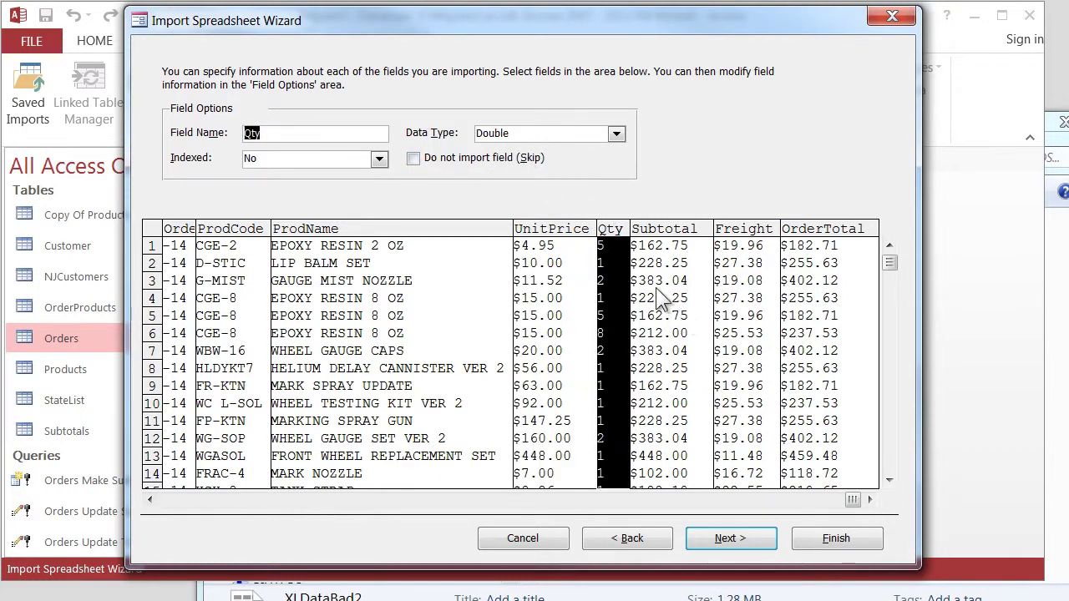
left_click(660, 330)
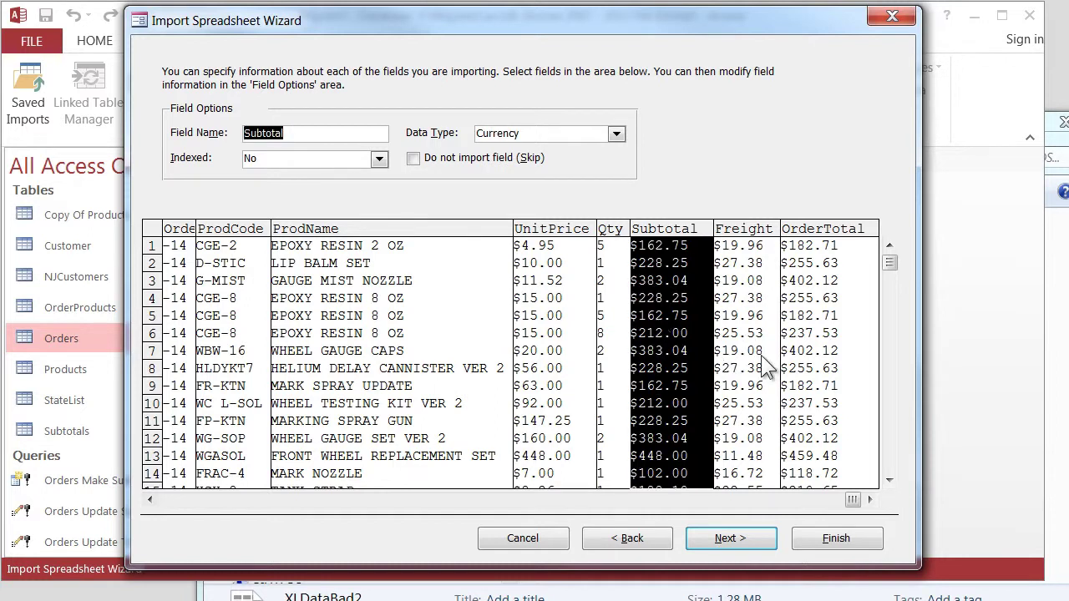
left_click(755, 346)
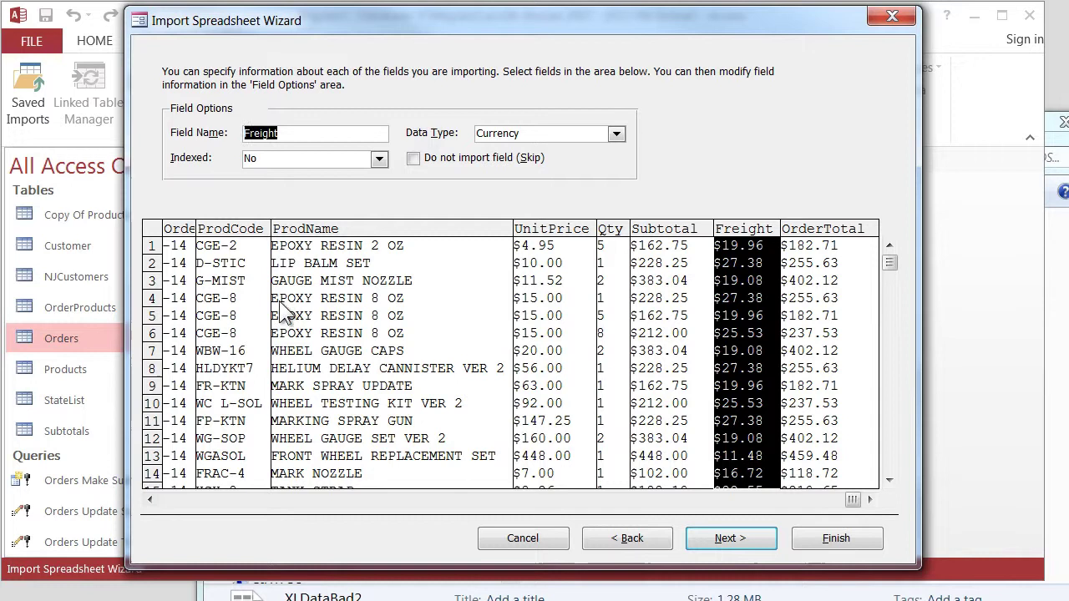
- Finish the import into the XLDATA table with no primary key and without saving the import steps
left_click(735, 537)
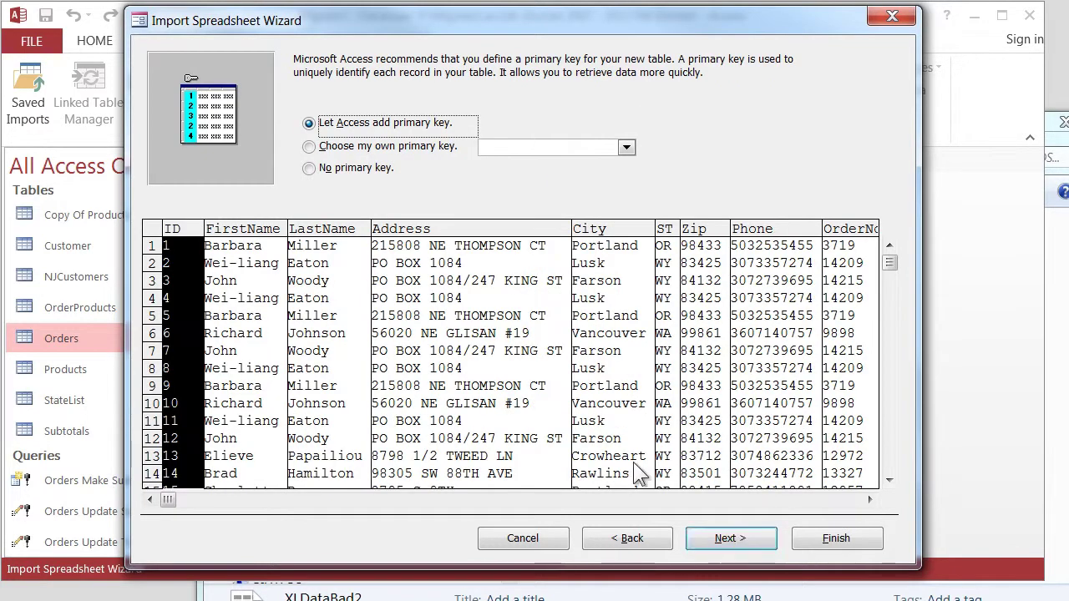
left_click(310, 168)
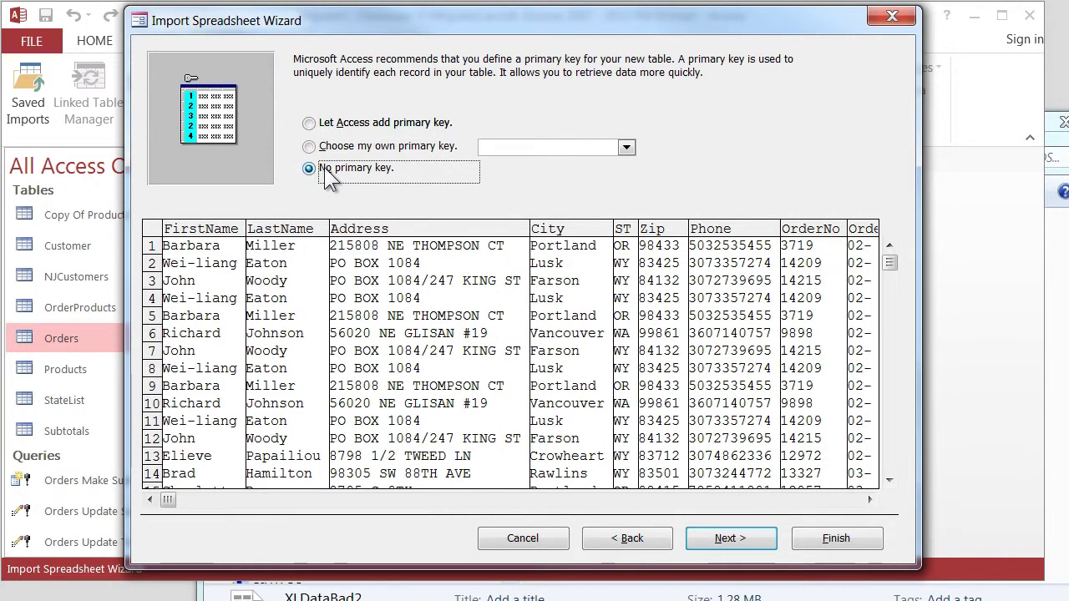
left_click(735, 540)
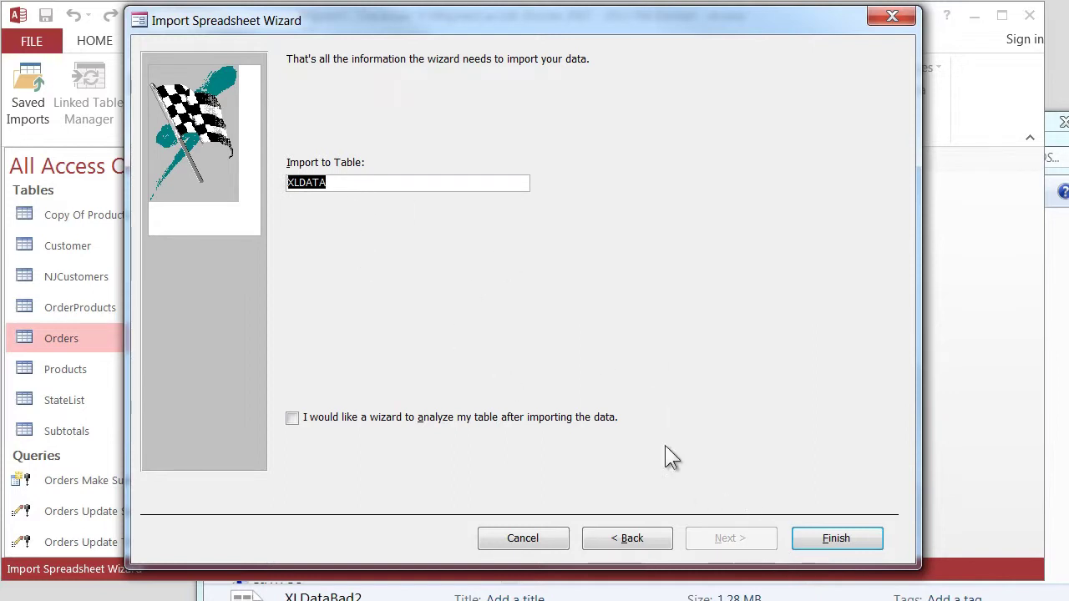
left_click(828, 537)
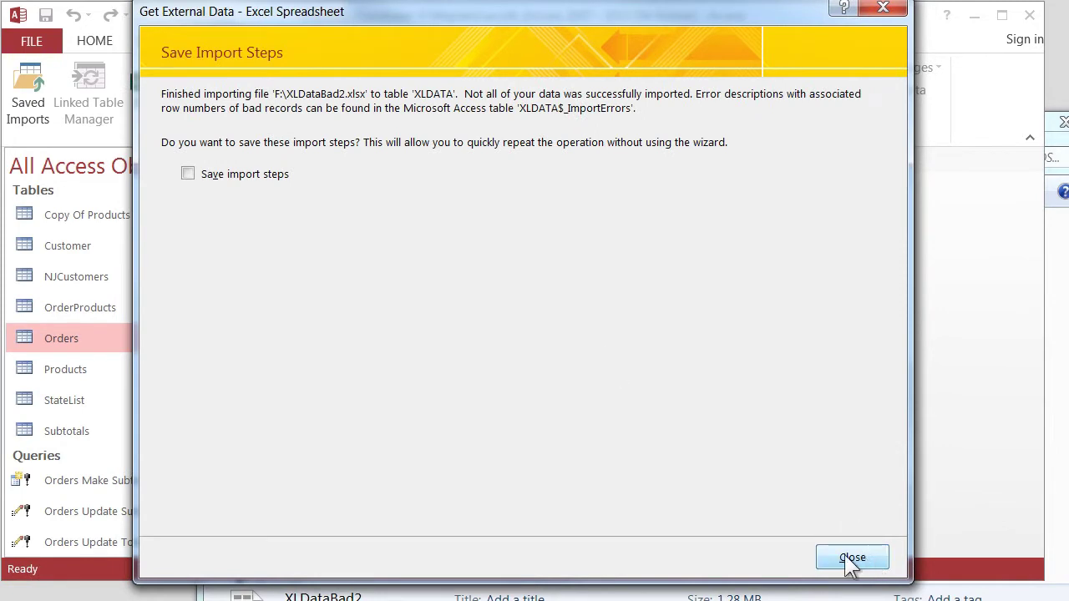
left_click(850, 560)
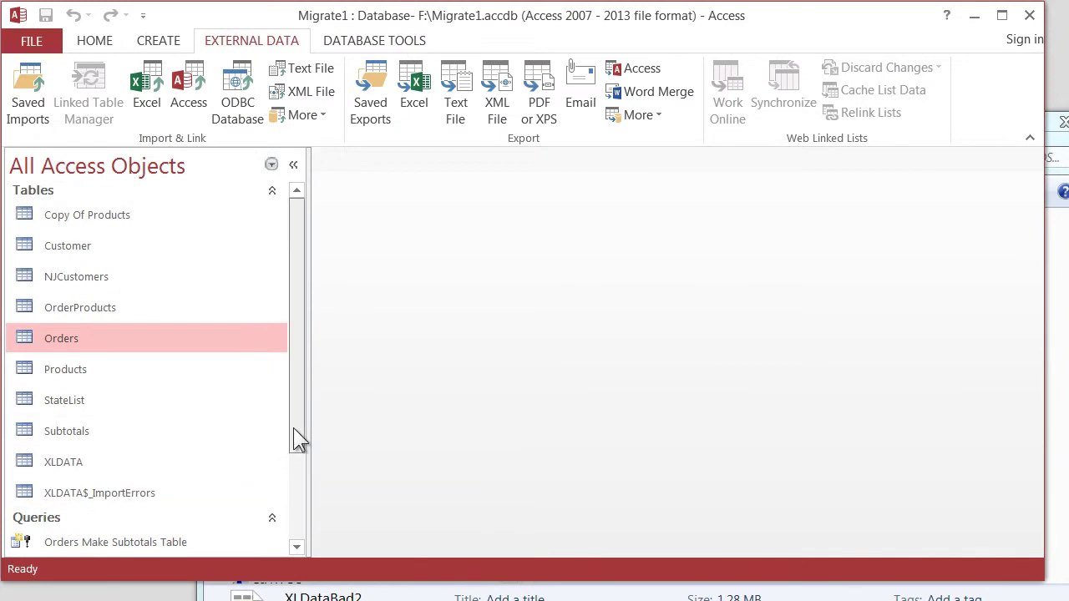
- Open the imported XLDATA table to view its records, and close it
left_click_drag(294, 437, 301, 492)
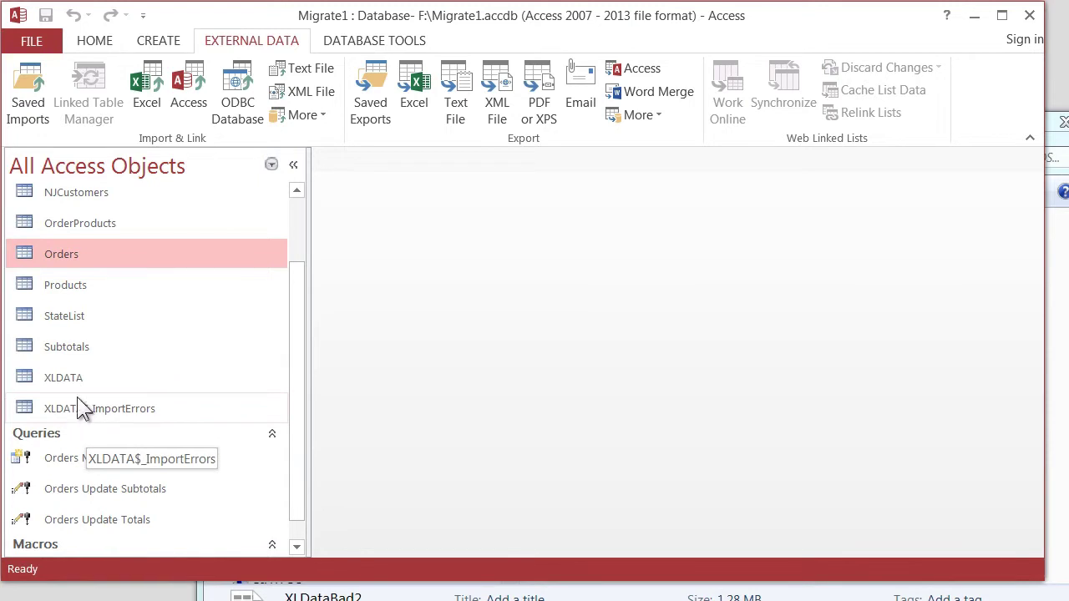
double_click(67, 376)
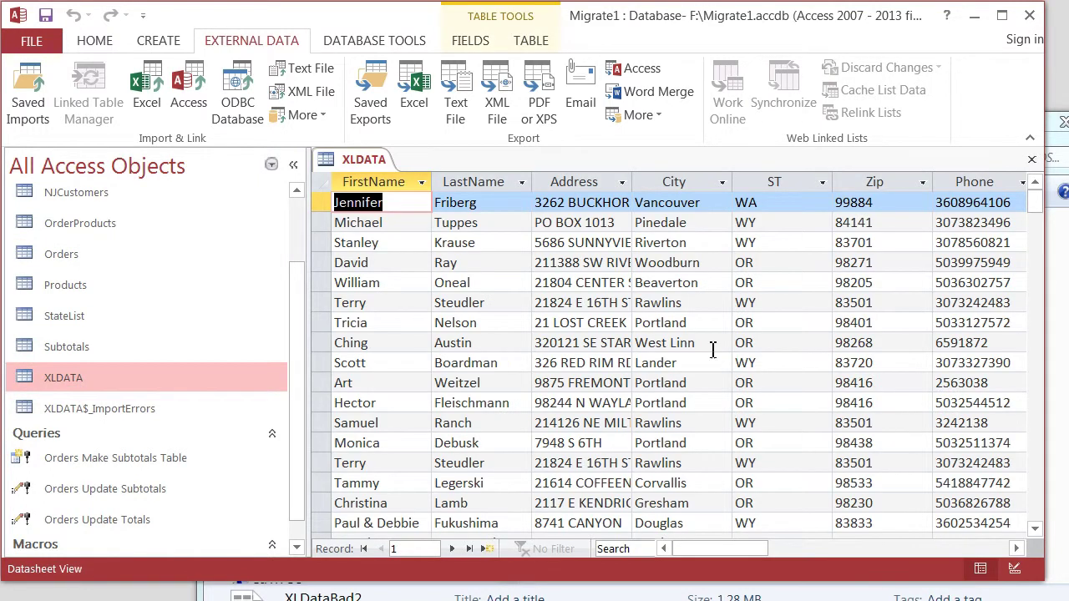
left_click(1033, 159)
- Open the XLDATA$_ImportErrors table and widen its Error column to show the full error text
double_click(107, 407)
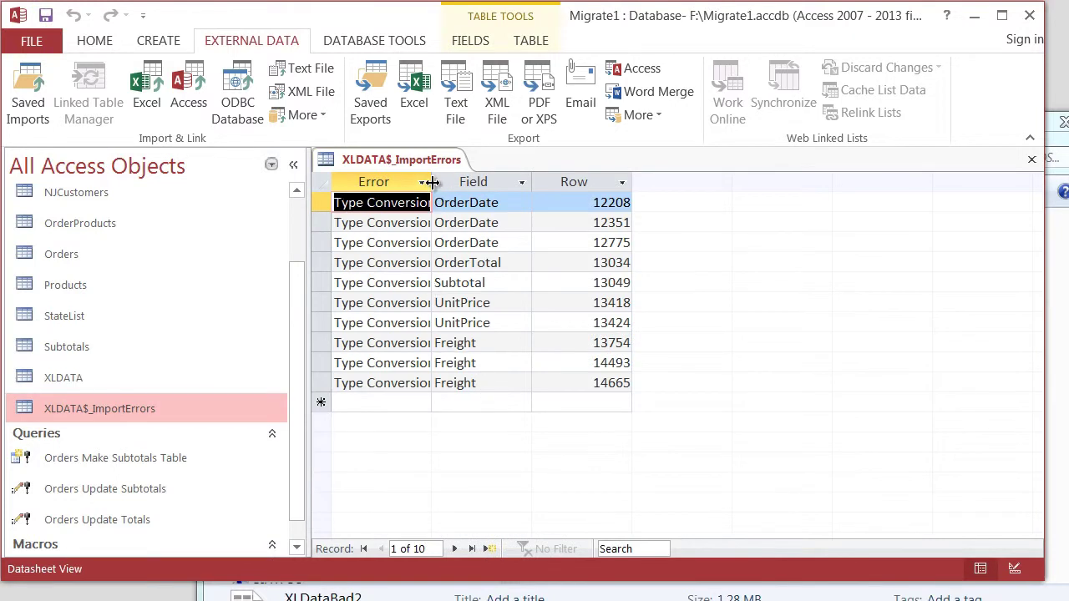
left_click_drag(431, 182, 506, 182)
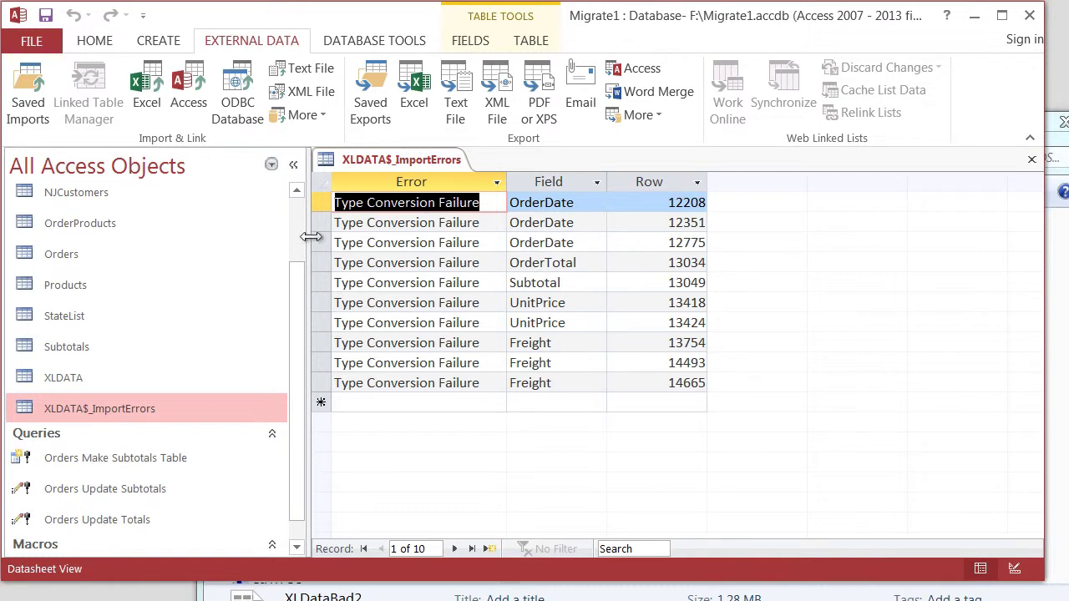
- Collapse the list of database objects and narrow the Access window to fit the import errors table
left_click(294, 166)
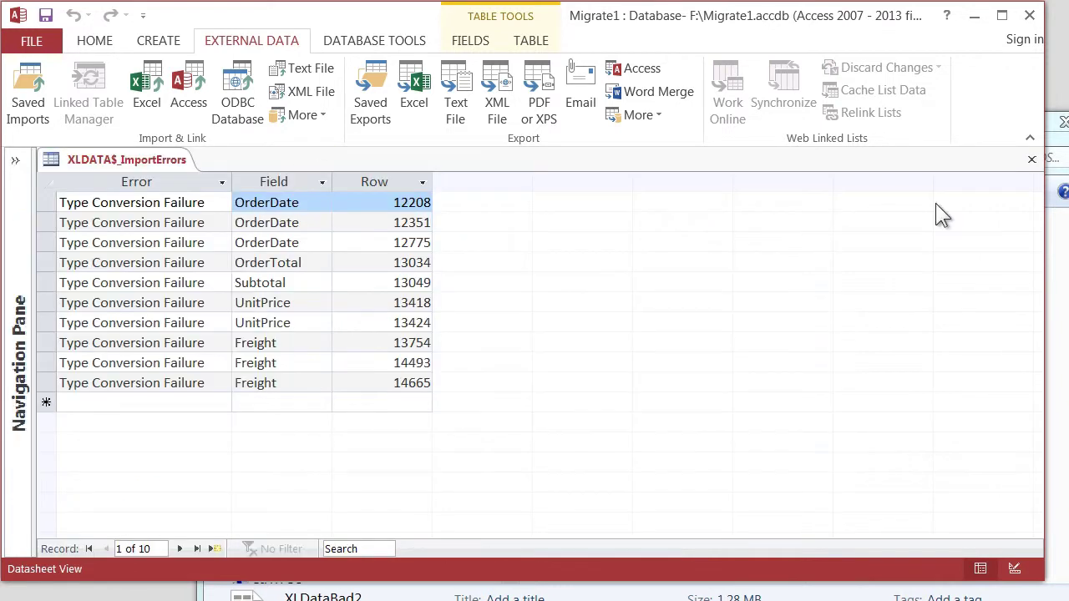
left_click_drag(1047, 229, 459, 308)
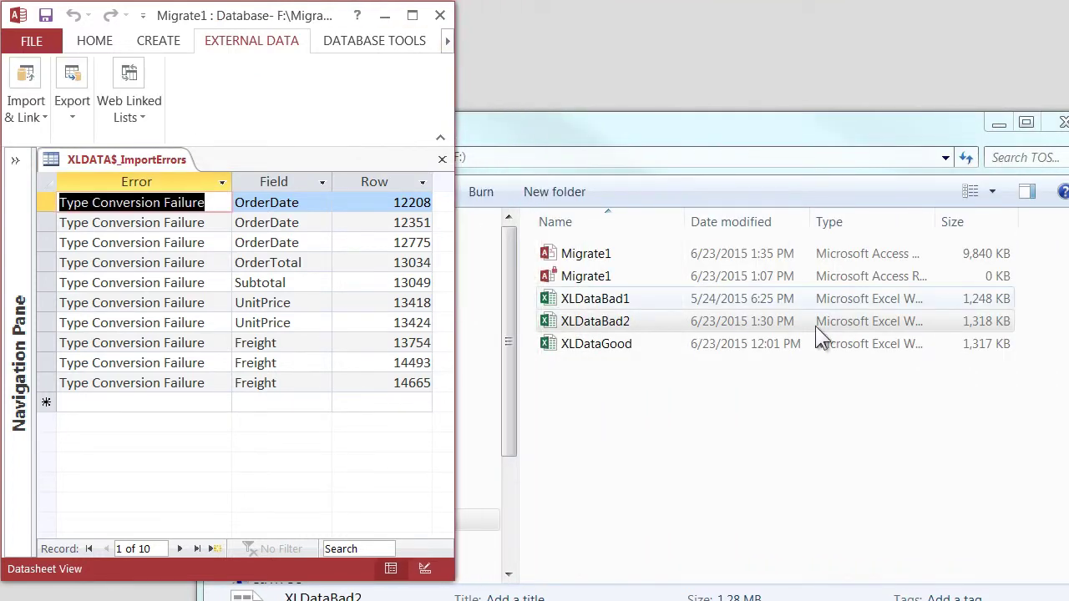
- Open the XLDataBad2 workbook in Excel and narrow its window so it sits beside the import errors table
left_click(602, 327)
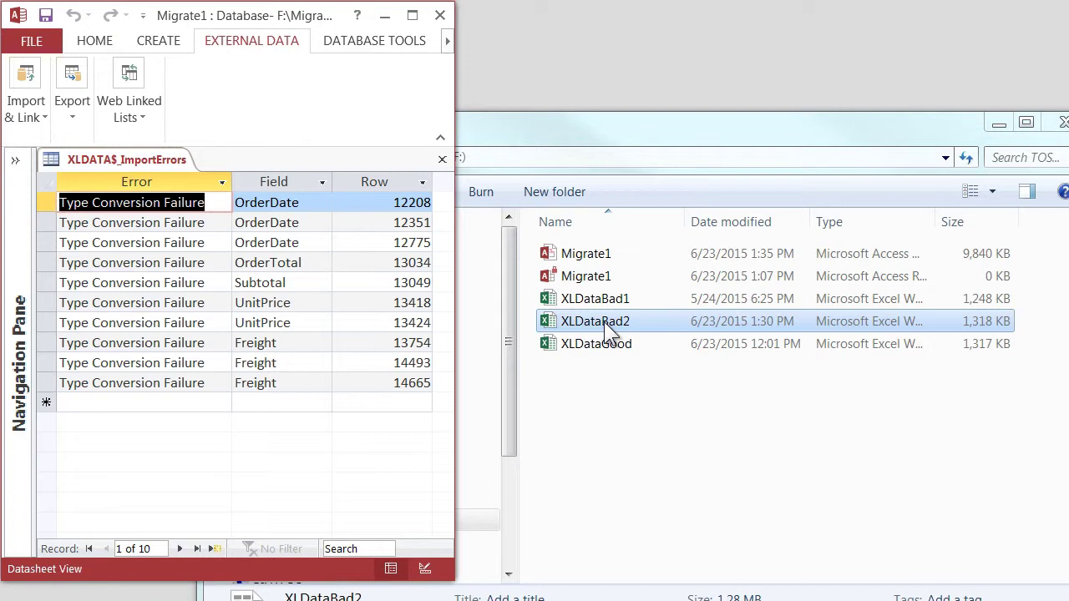
double_click(604, 322)
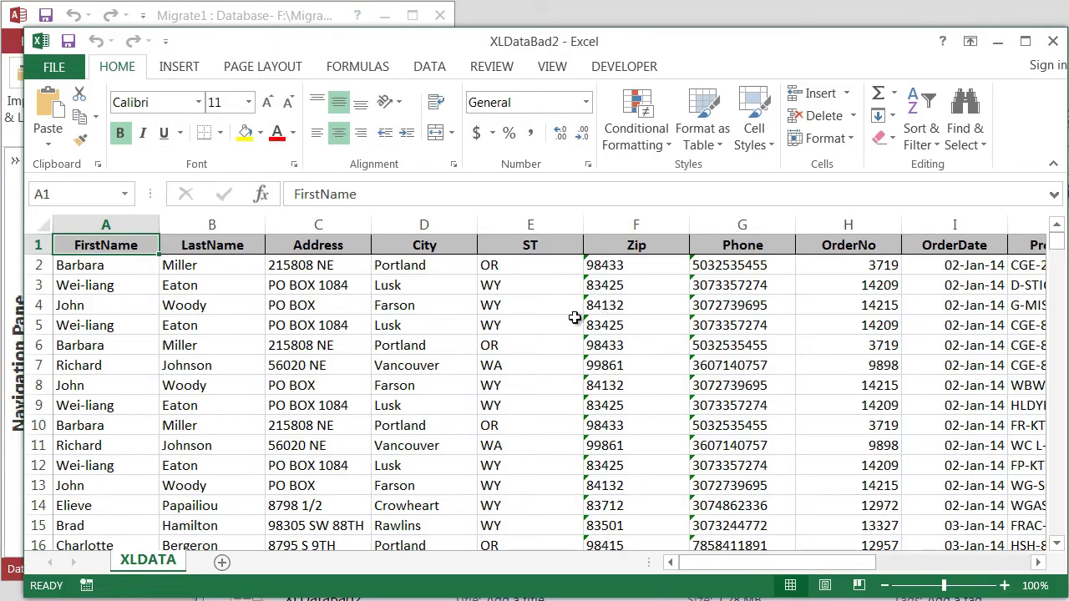
left_click_drag(26, 185, 373, 171)
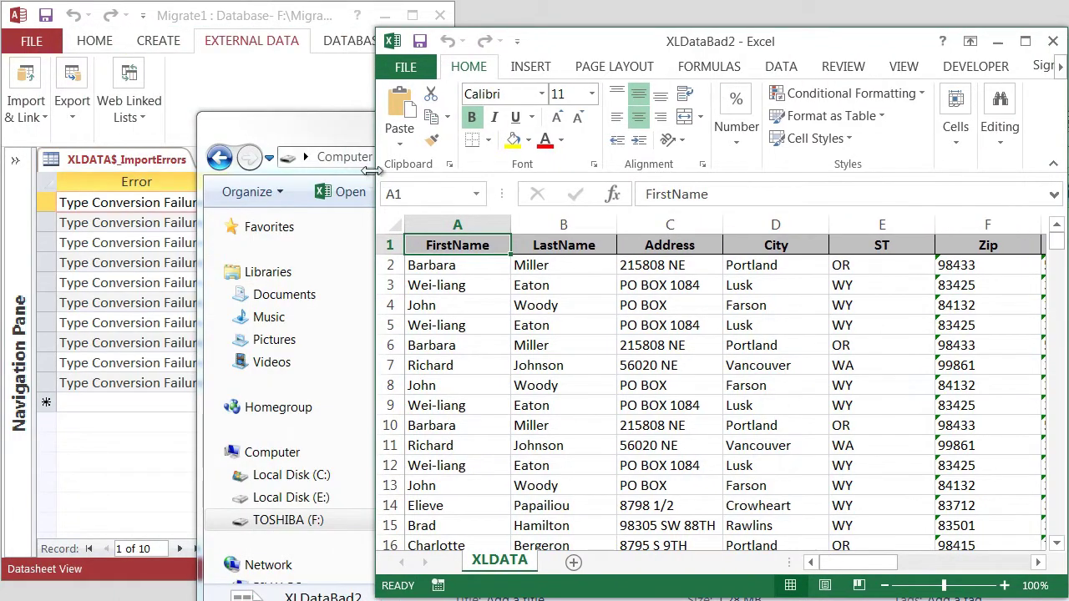
left_click(314, 13)
left_click(561, 43)
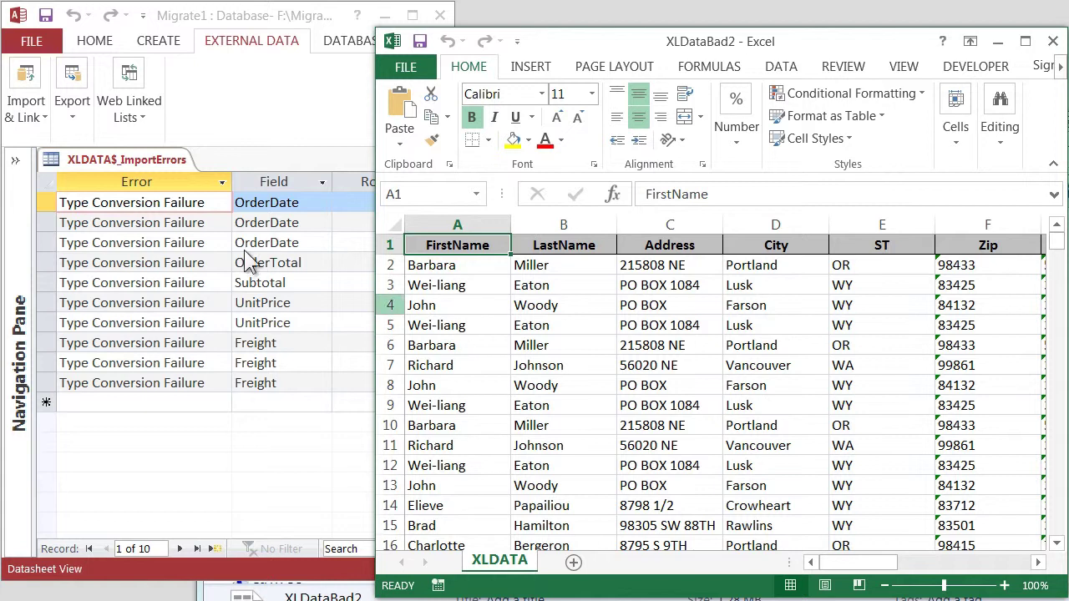
- Freeze the XLDATA worksheet's header row using Freeze Panes based on cell A2
left_click(444, 263)
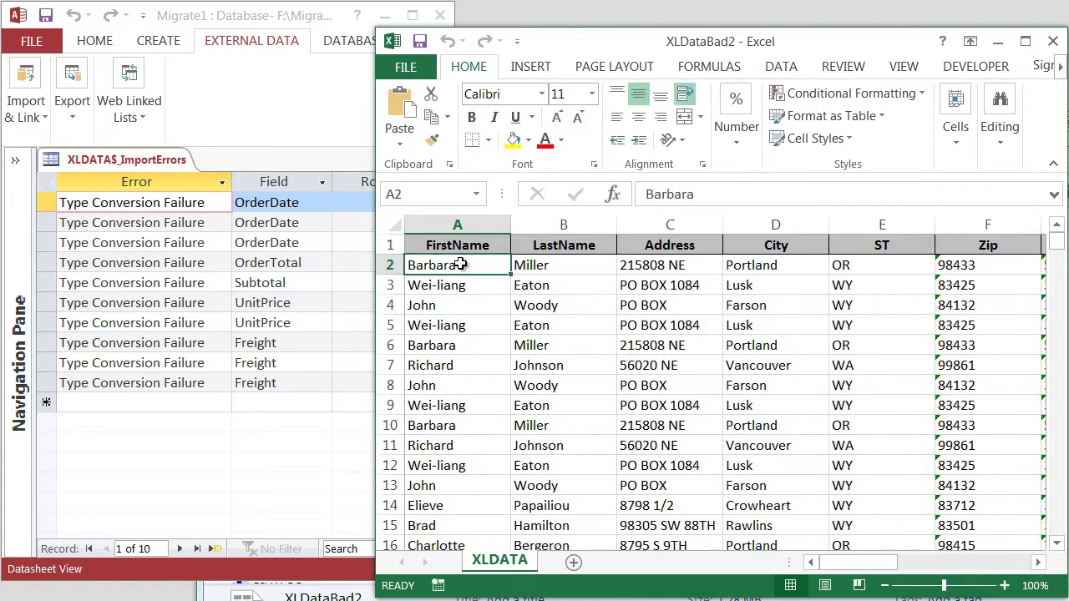
left_click(907, 67)
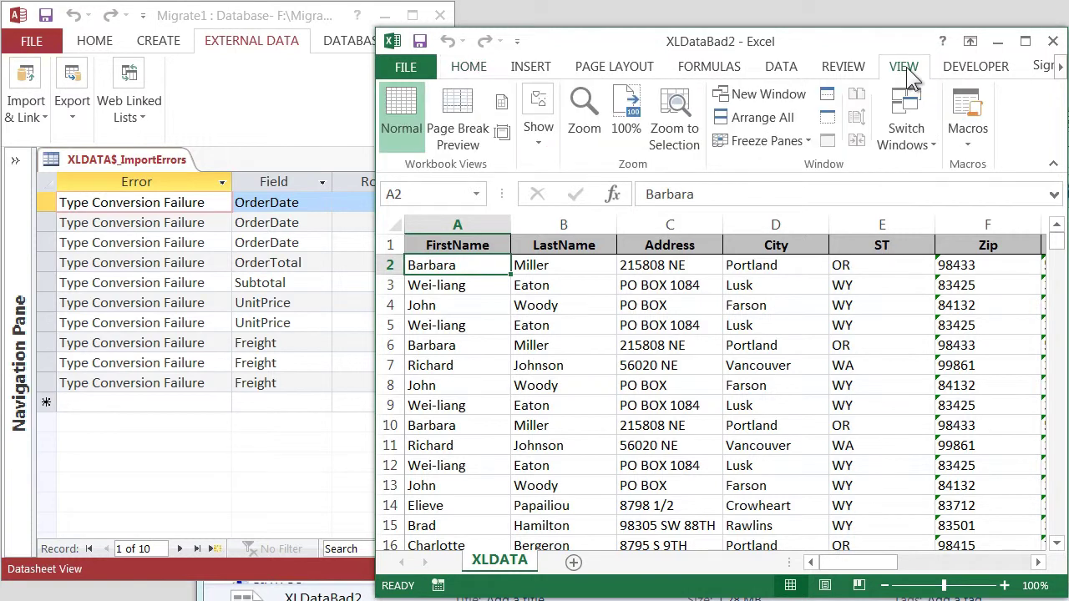
left_click(749, 144)
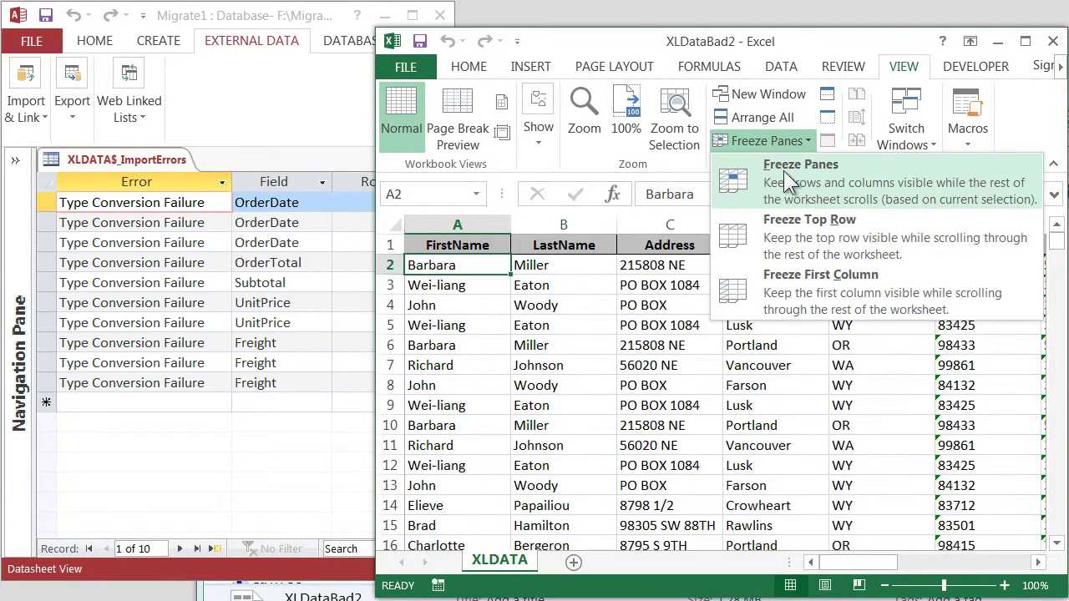
left_click(787, 182)
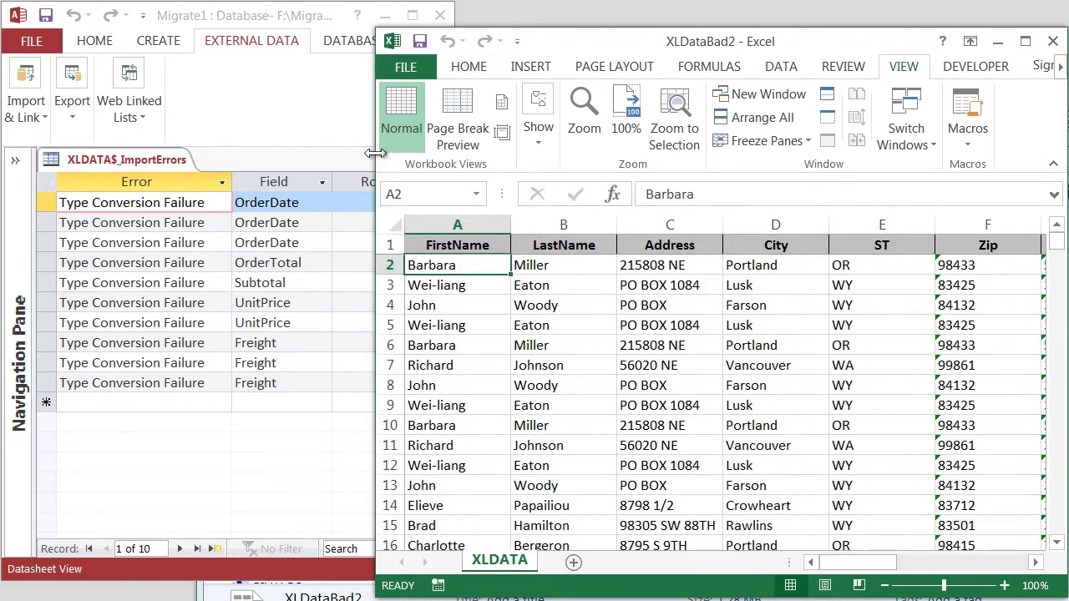
- Rearrange the Excel and Access windows side by side so the import errors table's Field and Row columns are uncovered
left_click_drag(376, 155, 378, 155)
left_click_drag(709, 35, 744, 33)
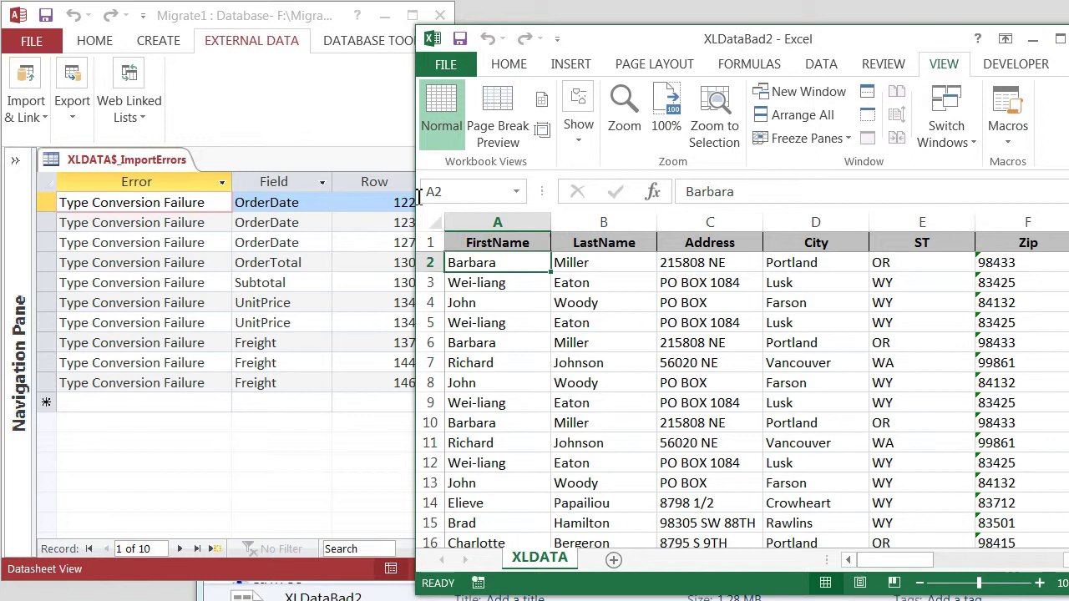
left_click_drag(414, 168, 464, 168)
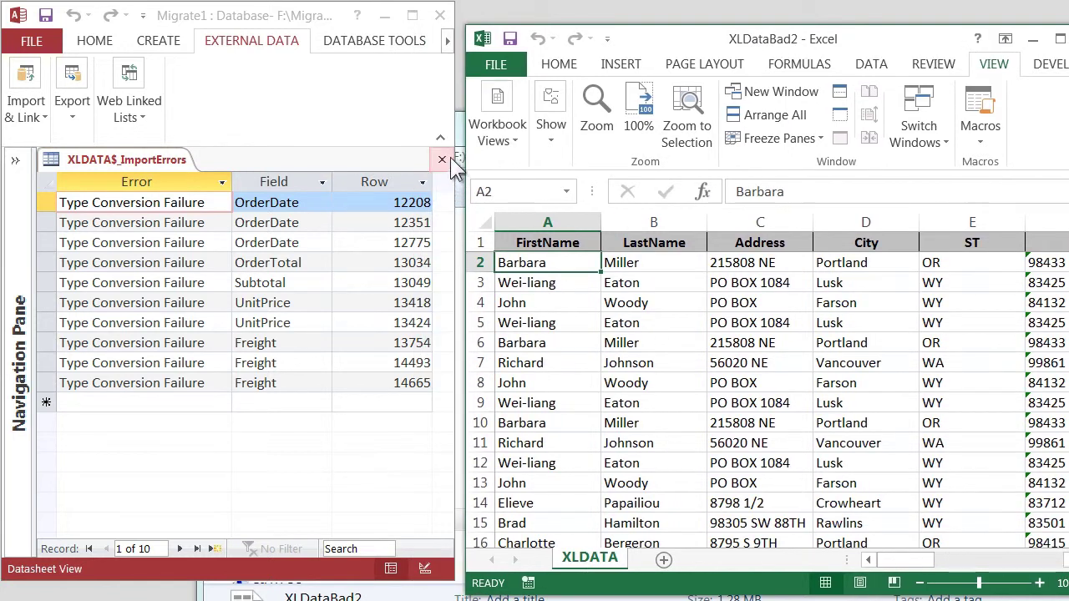
left_click_drag(351, 12, 227, 11)
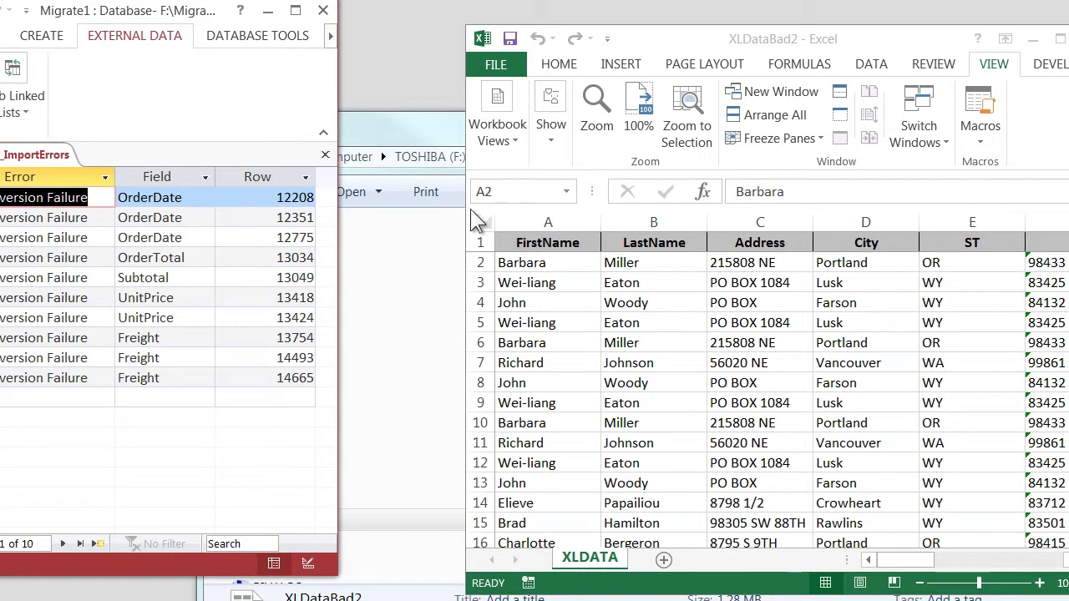
left_click_drag(463, 209, 355, 211)
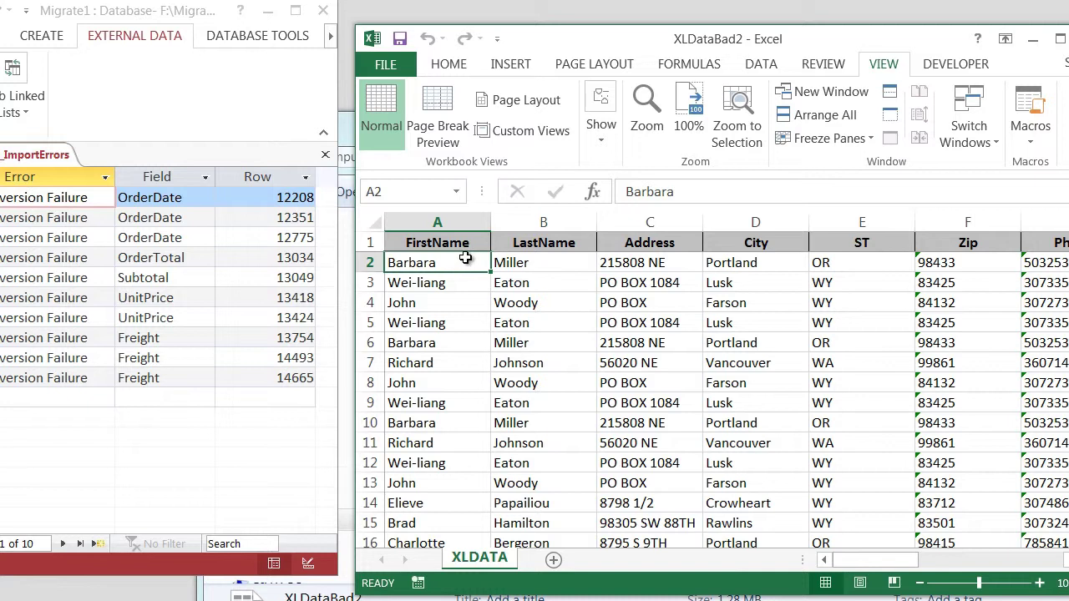
- Go to cell A12208 in the worksheet, matching the first row number listed in the import errors table
key("F5")
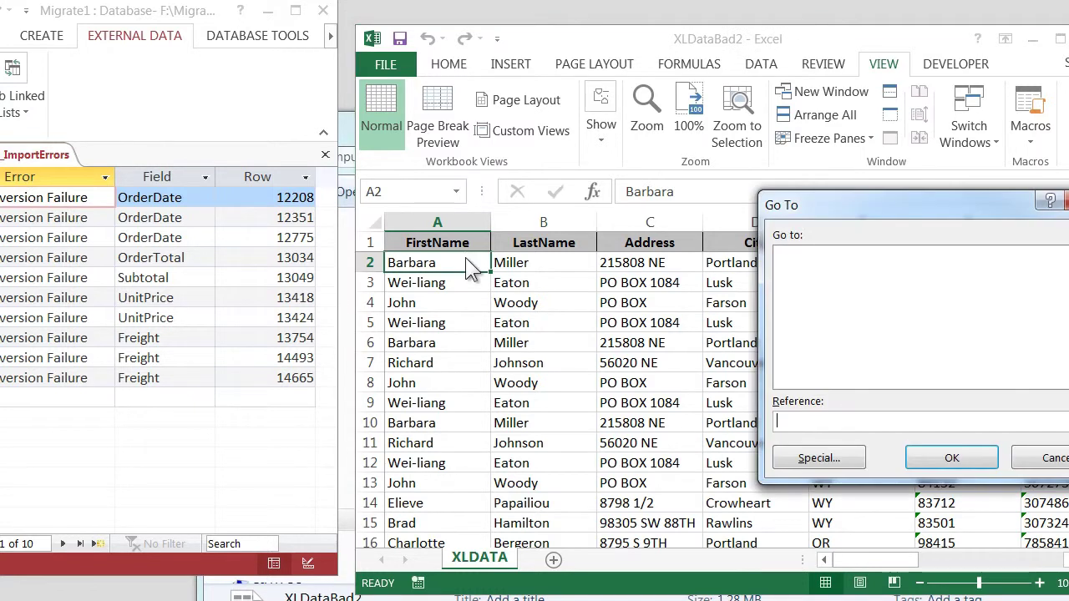
type("a")
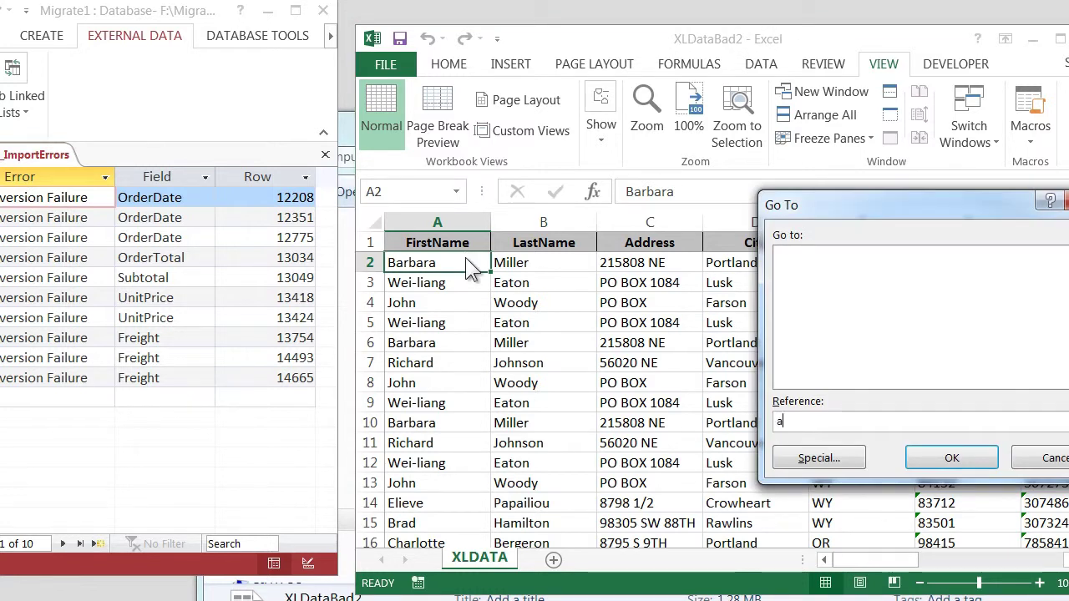
type("122")
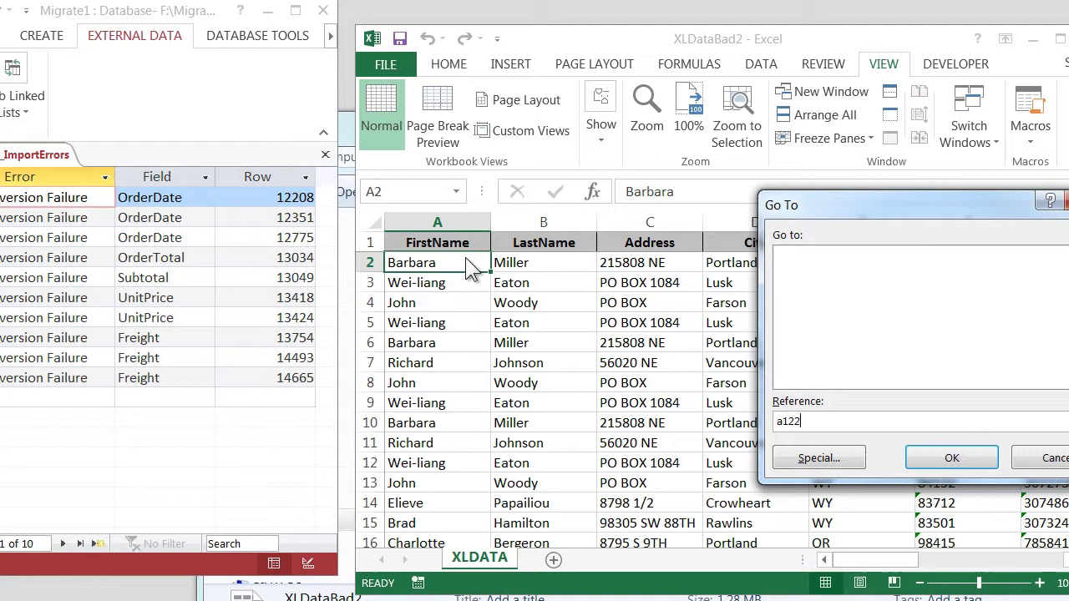
type("08")
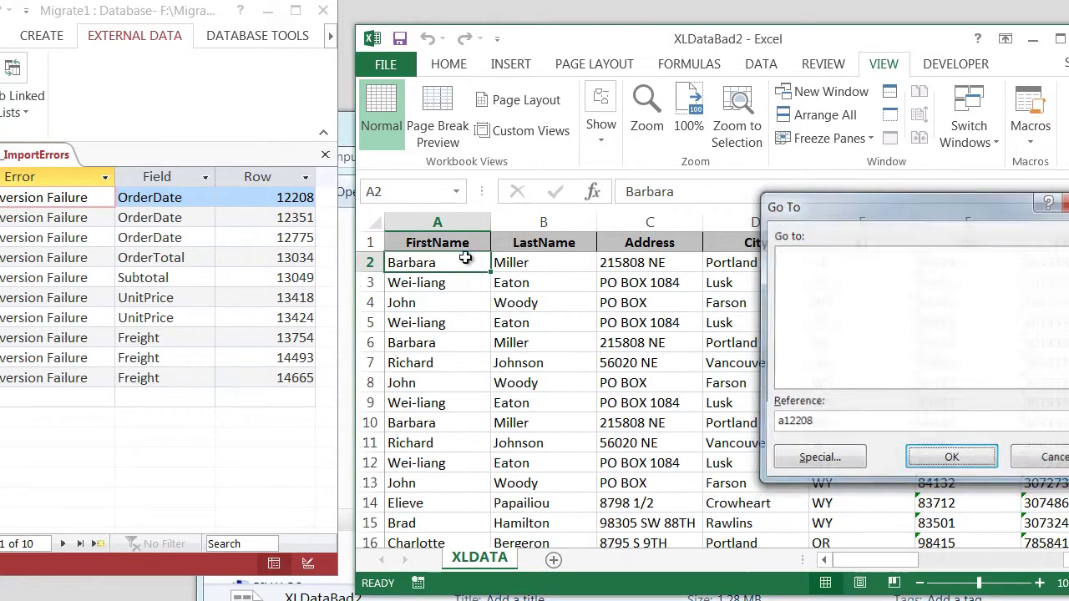
key("Return")
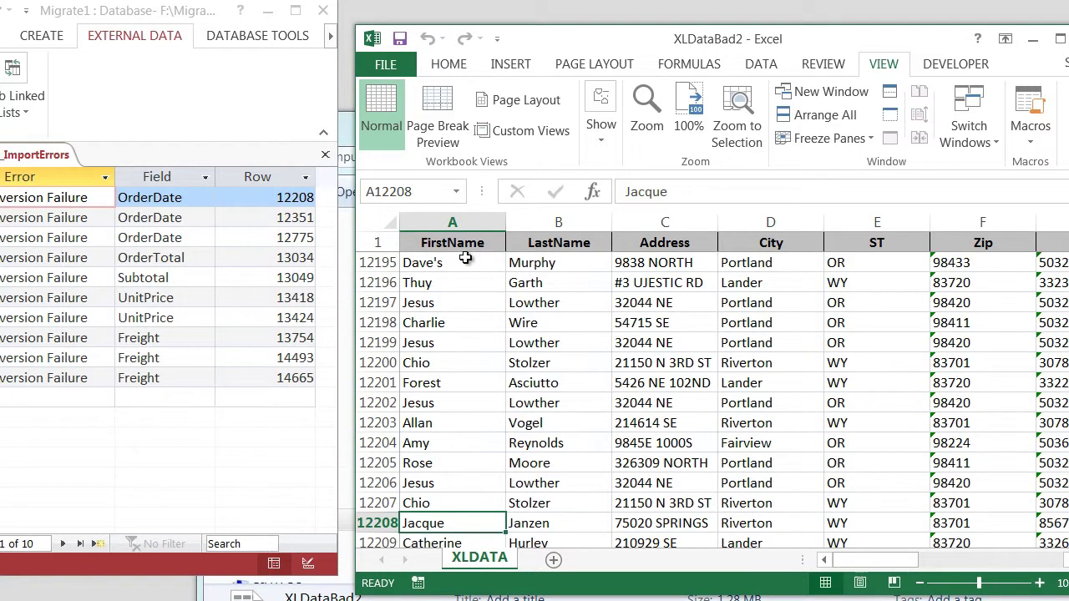
- Move across row 12208 to its OrderDate cell and compare its value with the date in the row above
key("Right")
key("Right")
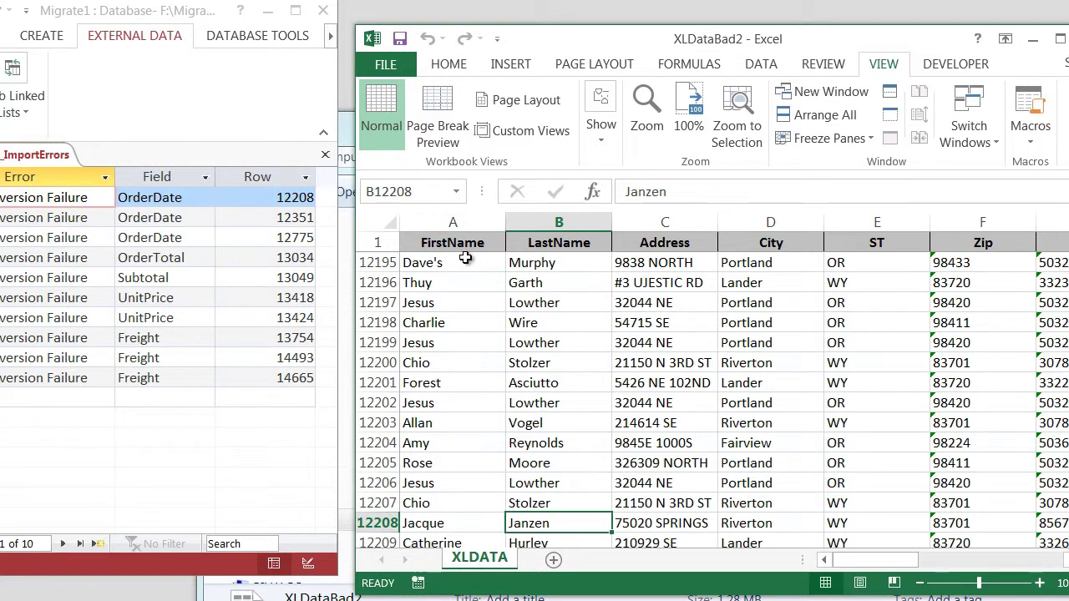
key("Right")
key("Right")
key("Right")
key("Right")
key("Right")
key("Right")
key("Right")
key("Right")
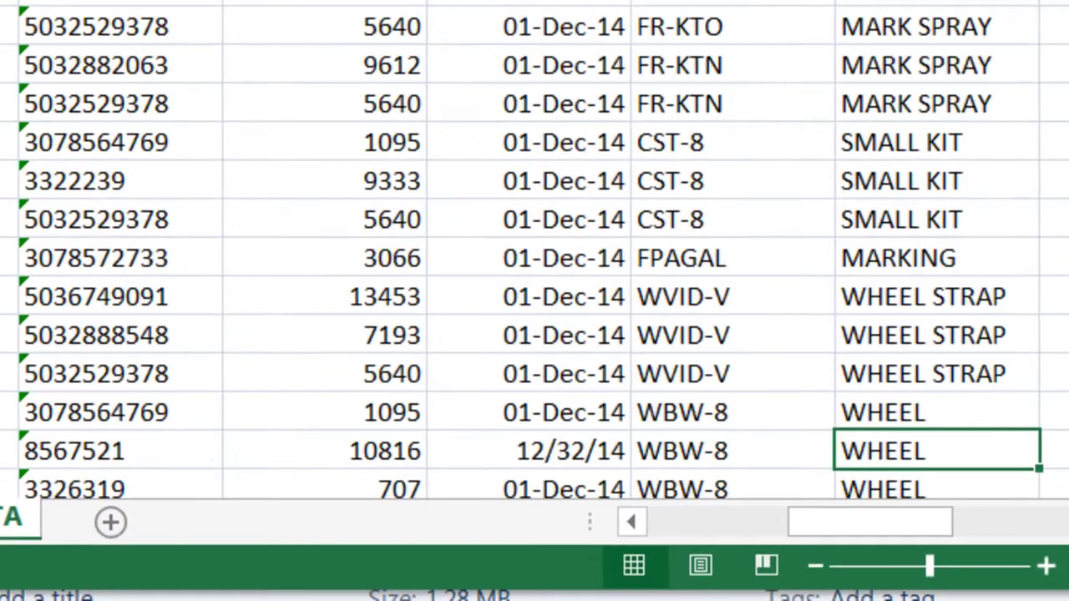
key("Left")
key("Left")
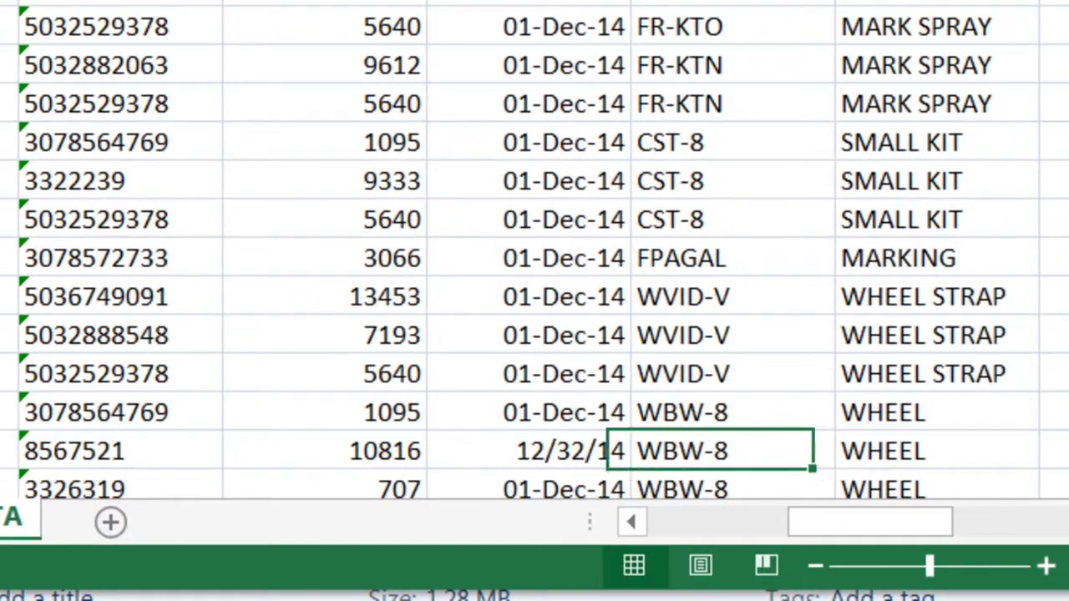
key("Right")
key("Left")
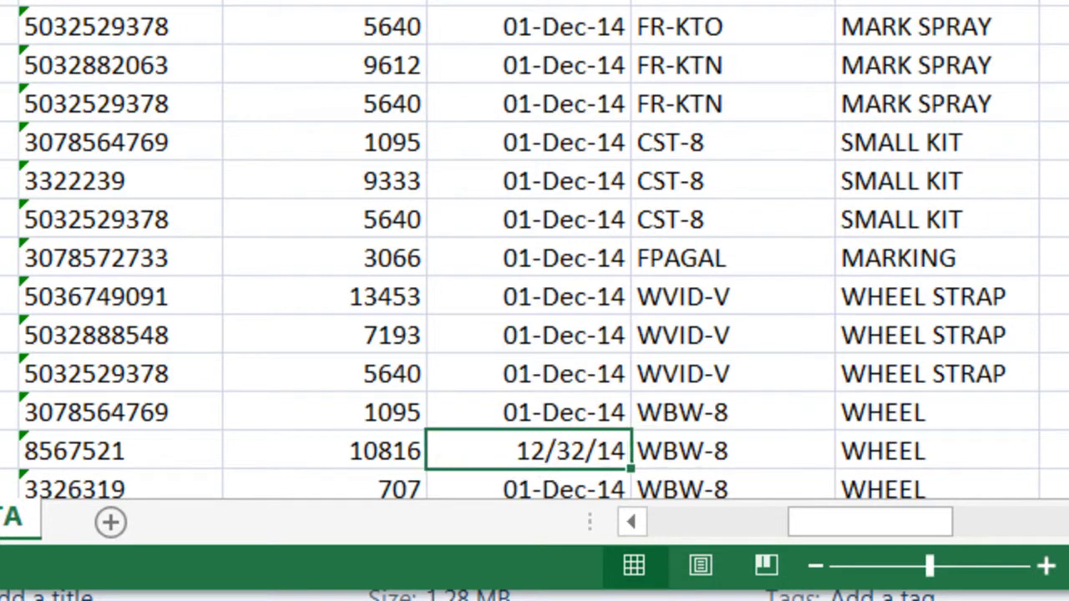
key("Up")
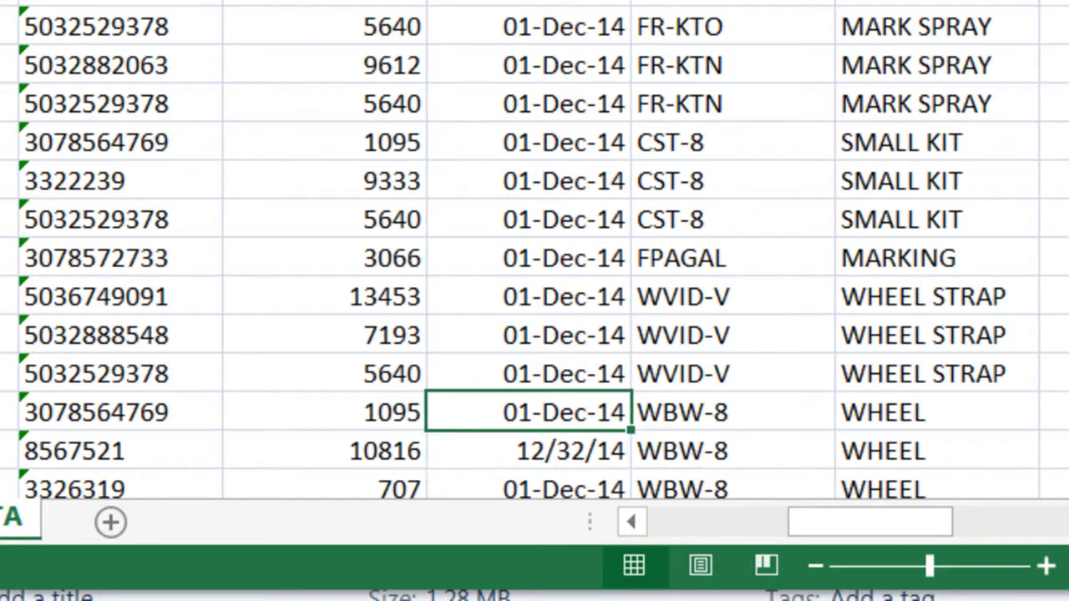
key("Down")
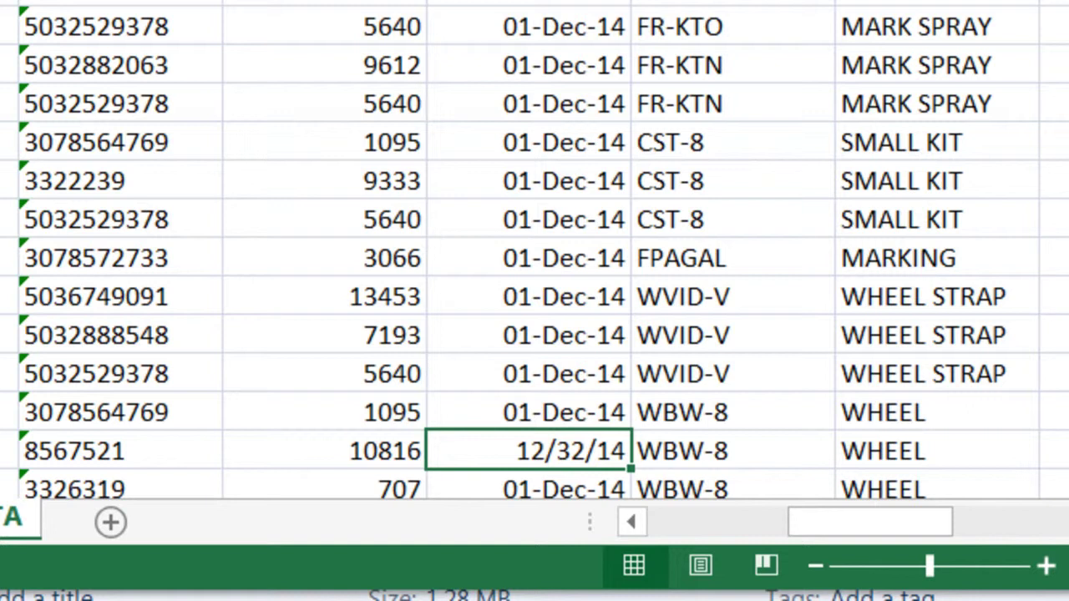
- Replace the invalid OrderDate in I12208 with a copy of the date from the cell above, I12207
left_click(528, 413)
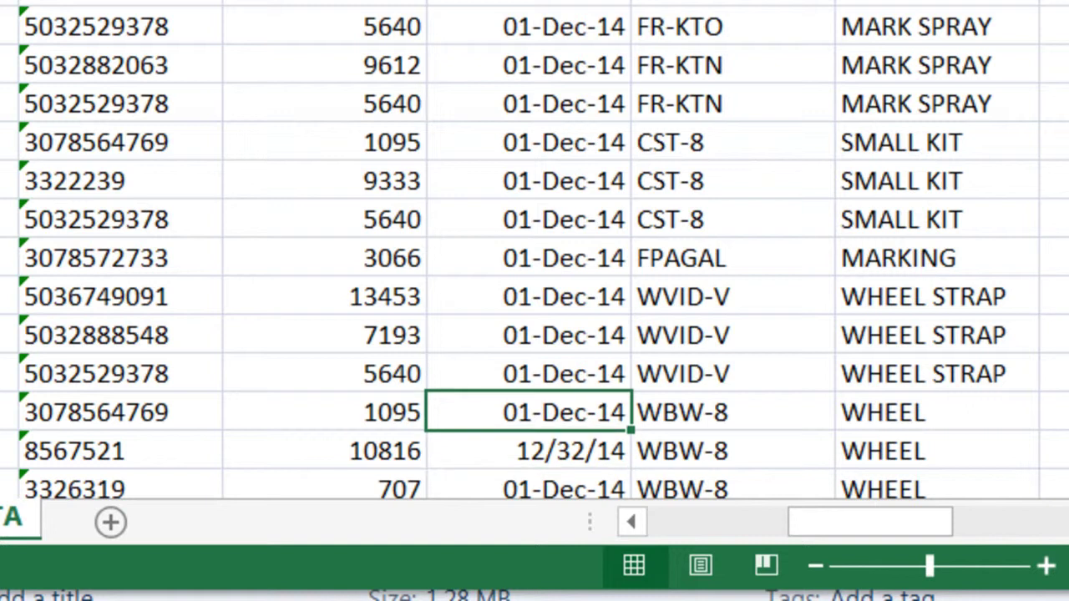
key("ctrl+c")
left_click(528, 451)
key("Return")
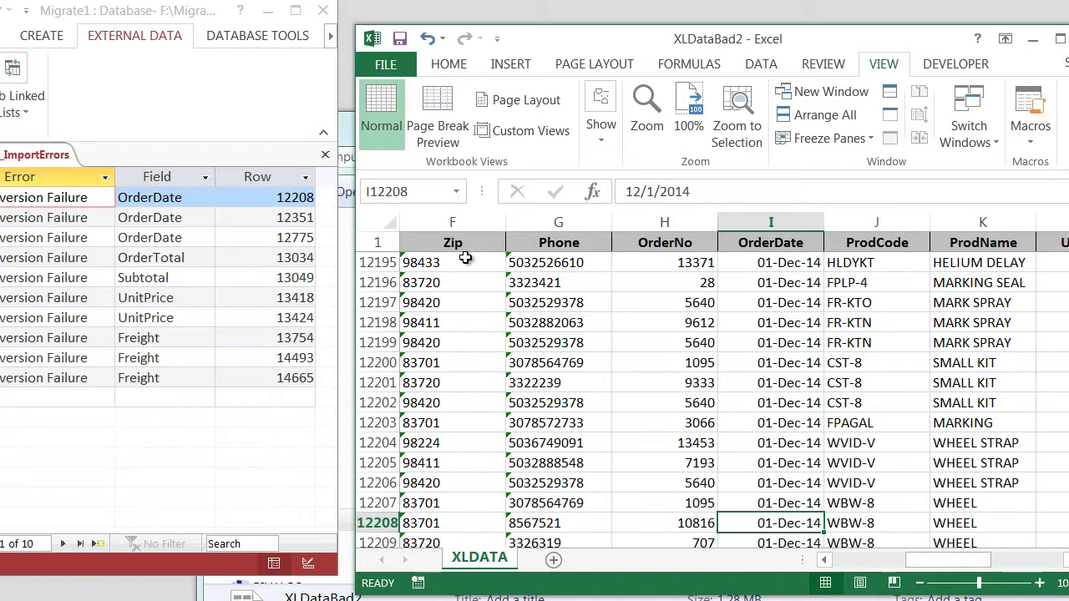
- Go to cell I12351 and replace its invalid OrderDate with a copy of the date from I12350
key("F5")
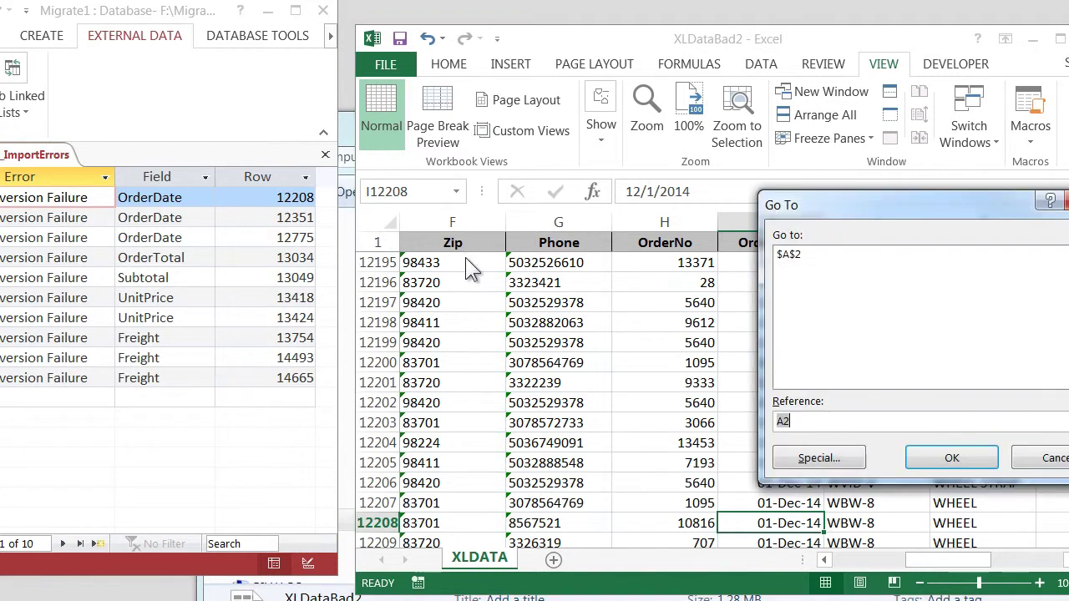
type("i12351")
key("Return")
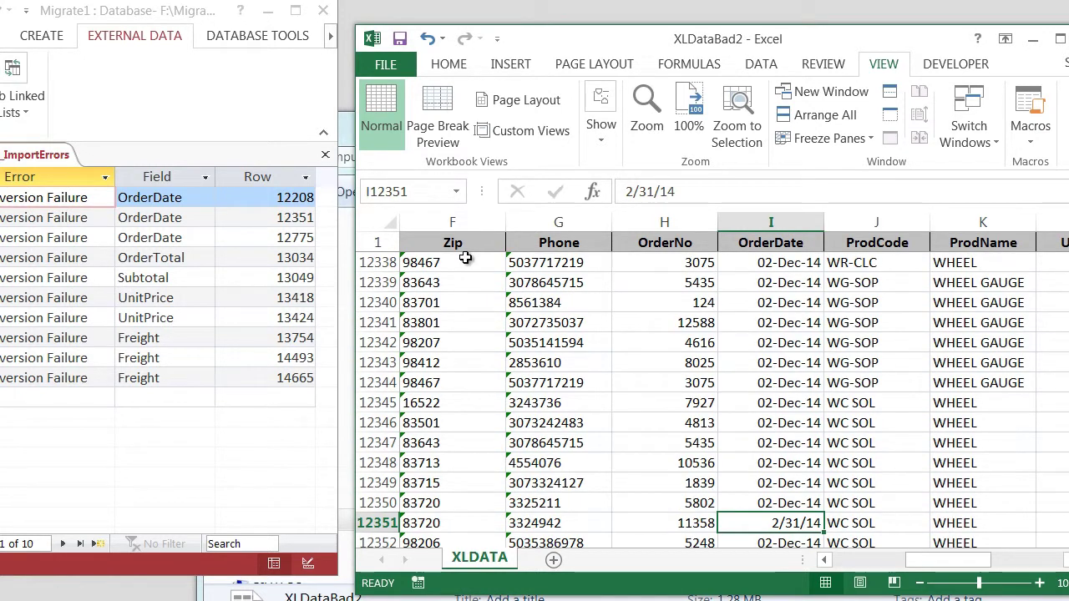
key("Up")
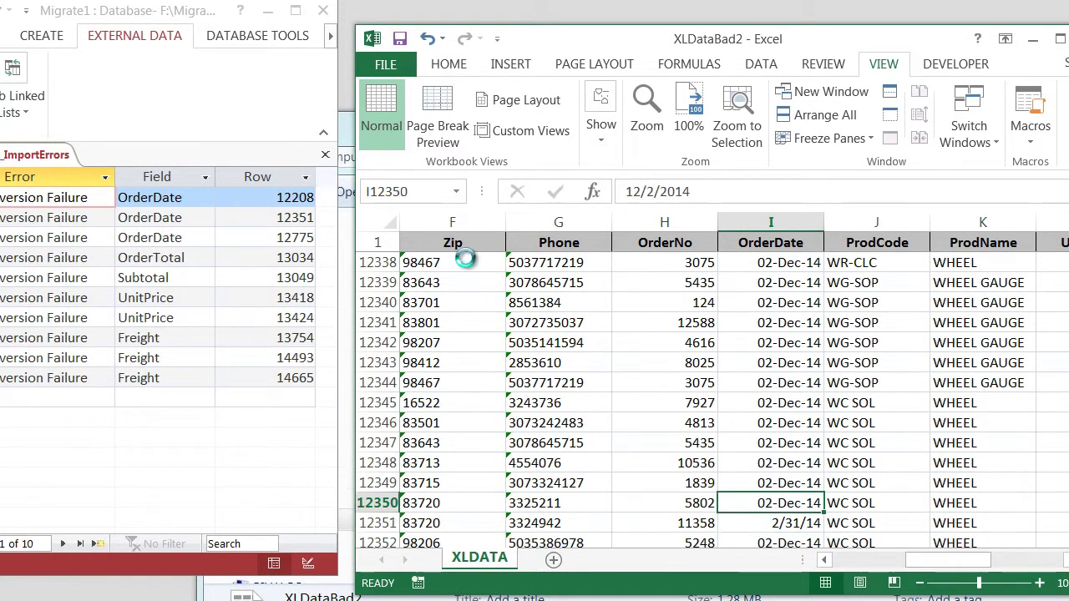
key("ctrl+c")
key("Down")
key("Return")
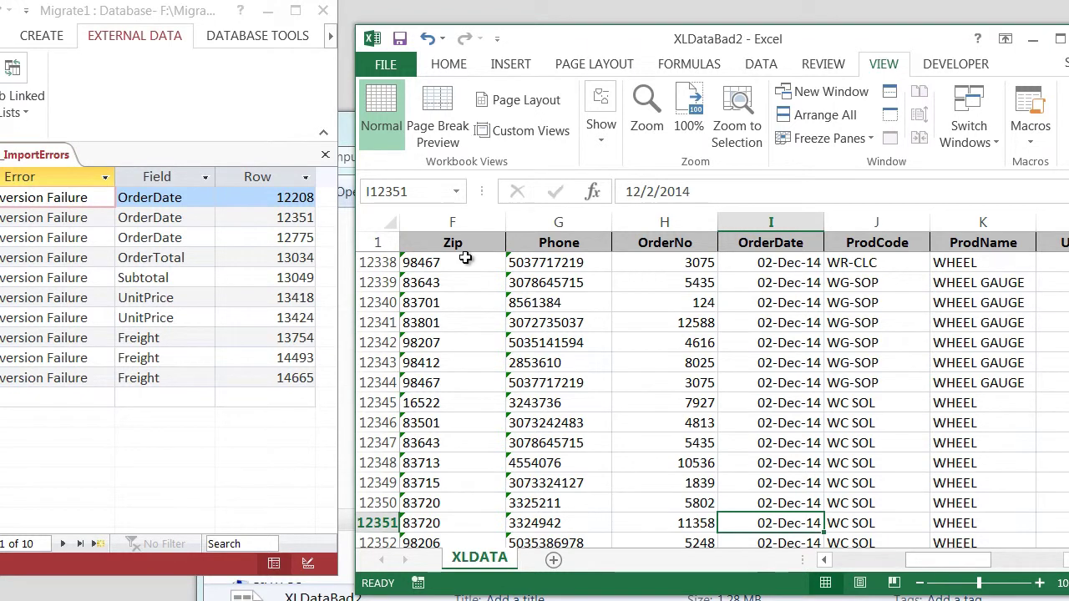
- Go to cell I12775 and set its OrderDate to 6/30/14
key("ctrl+g")
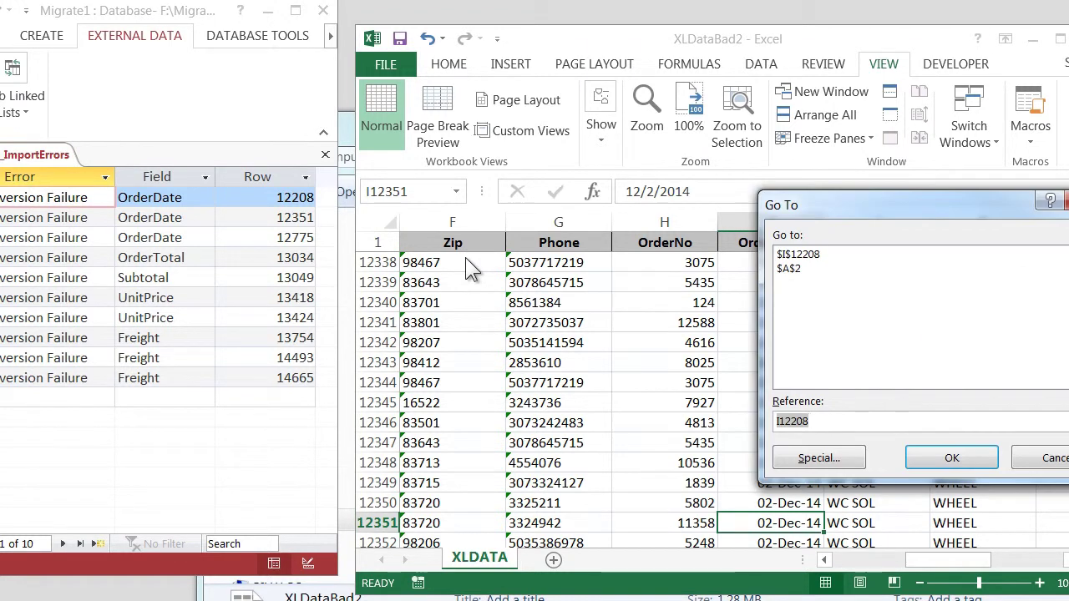
type("i12775")
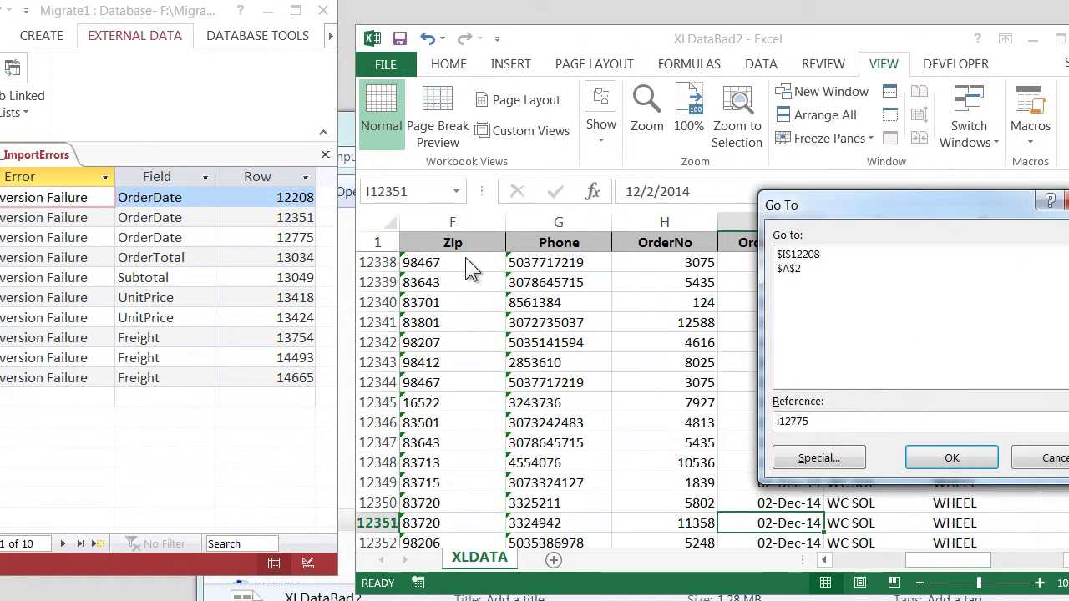
key("Return")
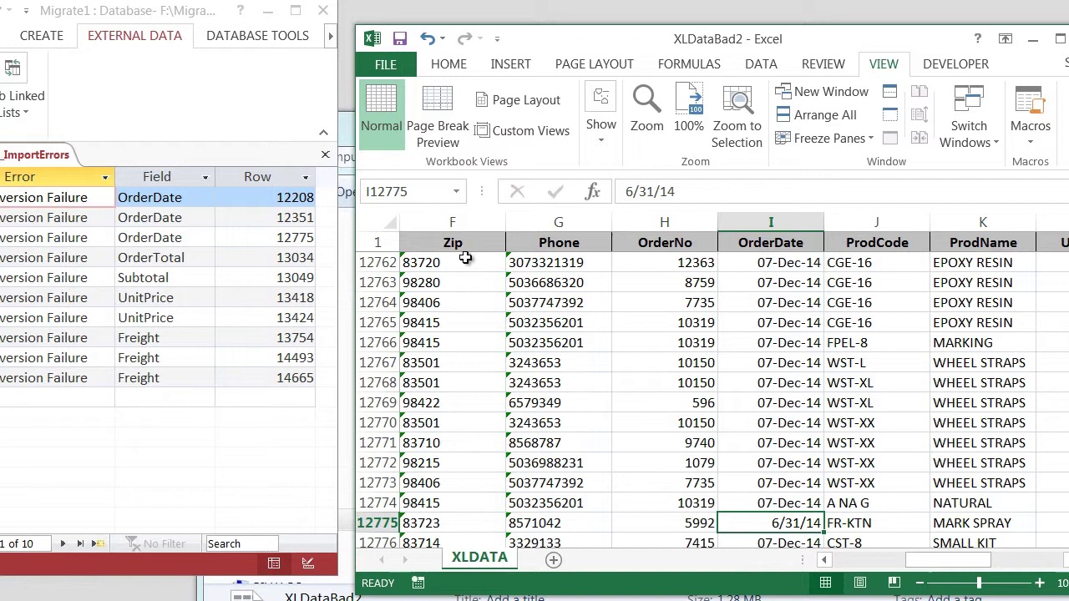
type("6/30/14")
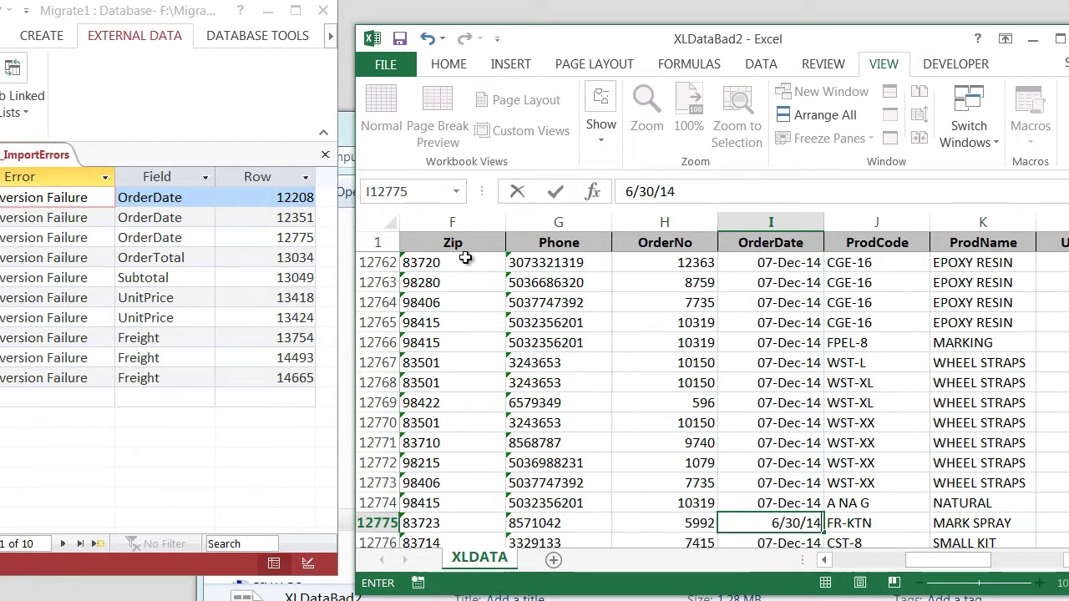
key("Return")
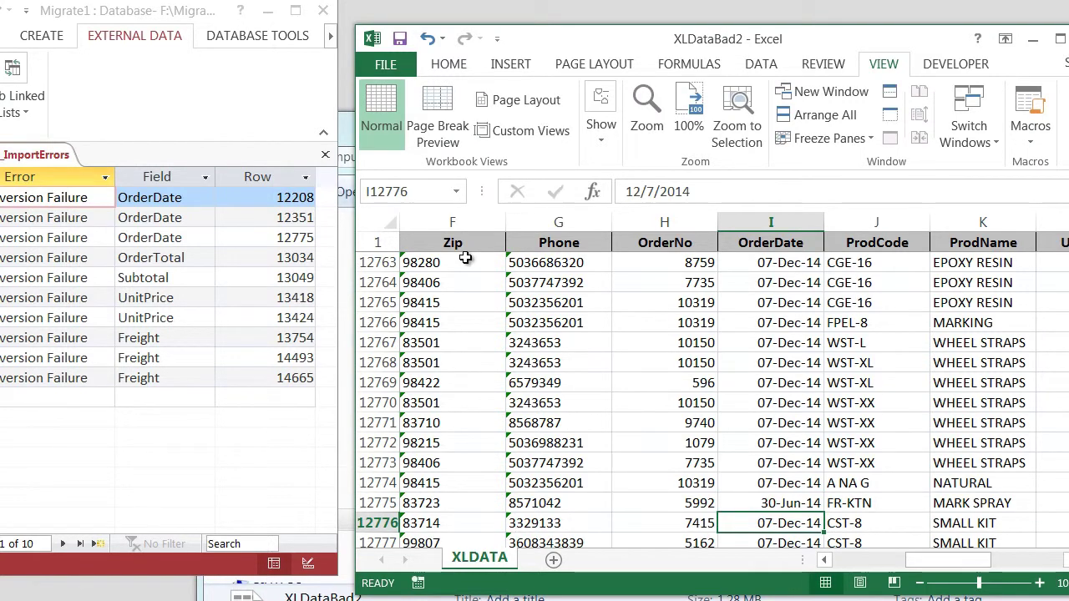
- Go to cell I13034, in the row where the import errors table lists an OrderTotal failure
scroll(468, 376, "right", 3)
left_click(478, 482)
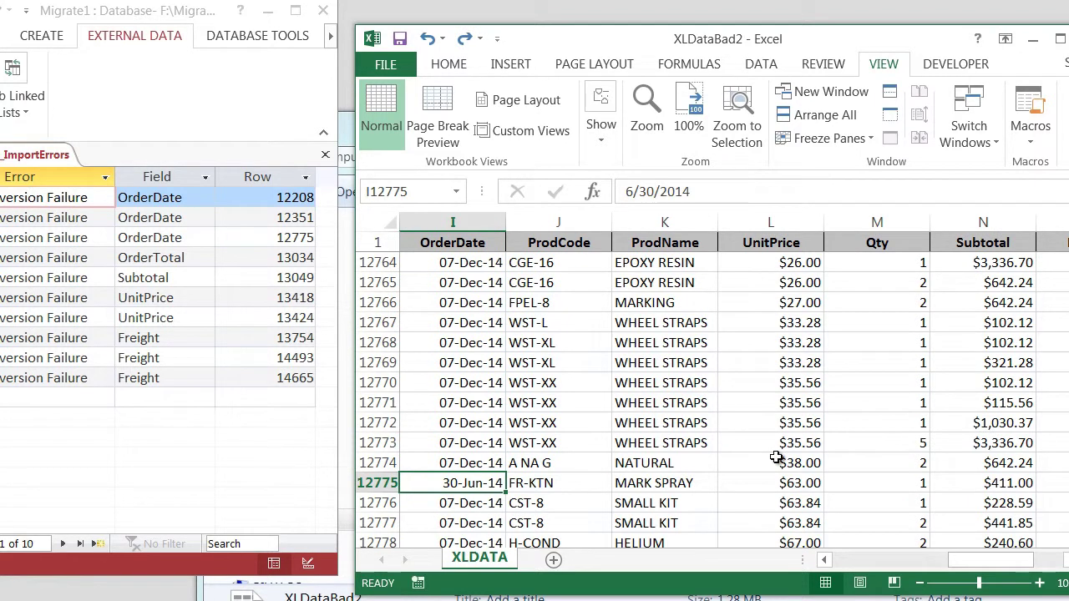
key("ctrl+g")
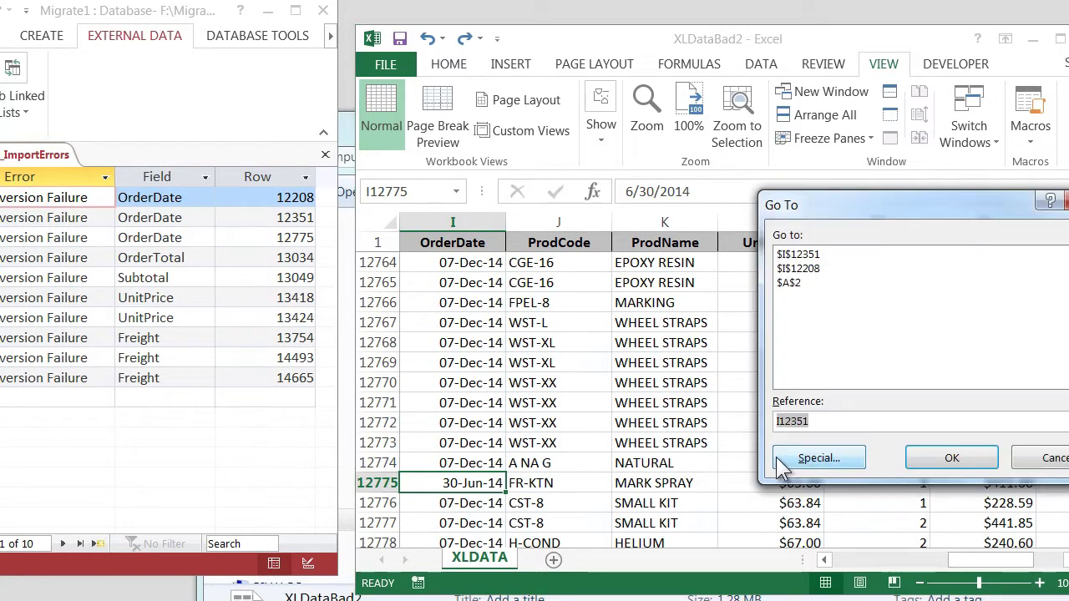
type("o")
key("BackSpace")
type("i")
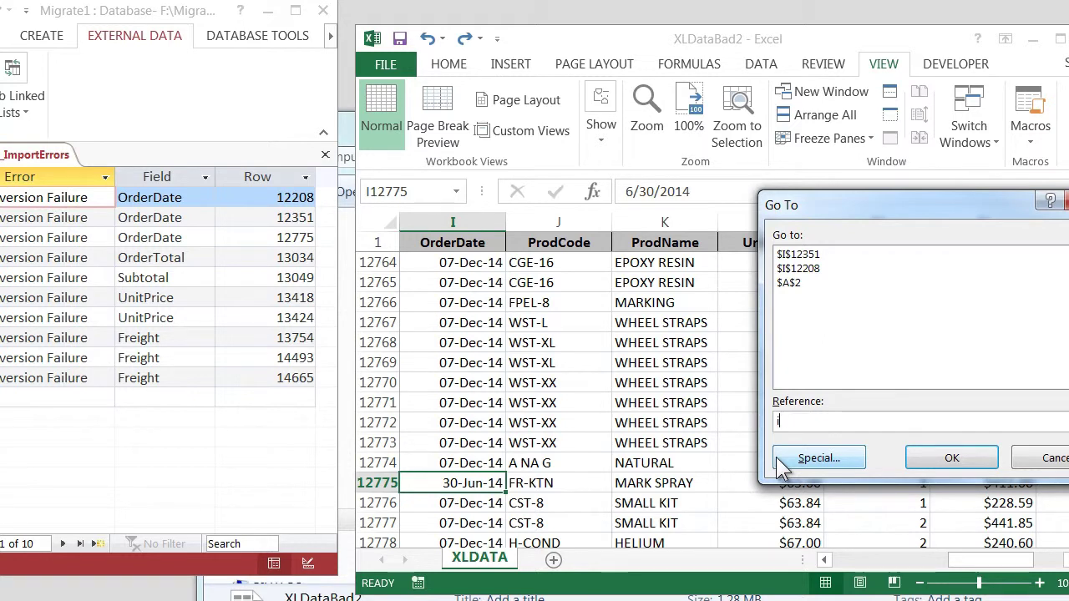
type("13034")
key("Return")
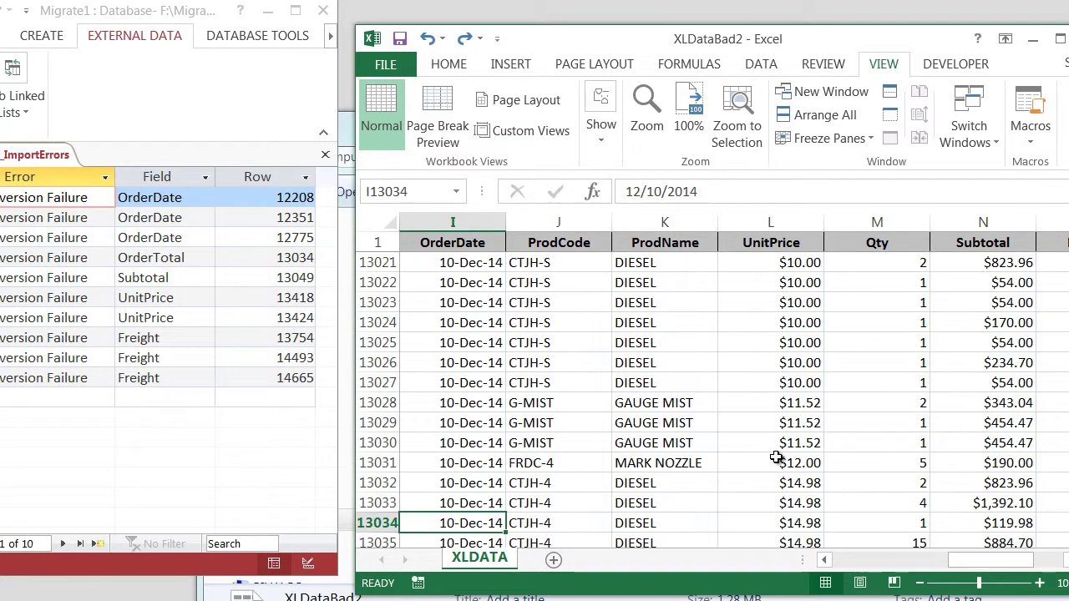
- Inspect the OrderTotal cell P13034 and compare it with the Subtotal and Freight in its row and the OrderTotal above
key("Right")
key("Right")
key("Right")
key("Right")
key("Right")
key("Right")
key("Right")
key("Right")
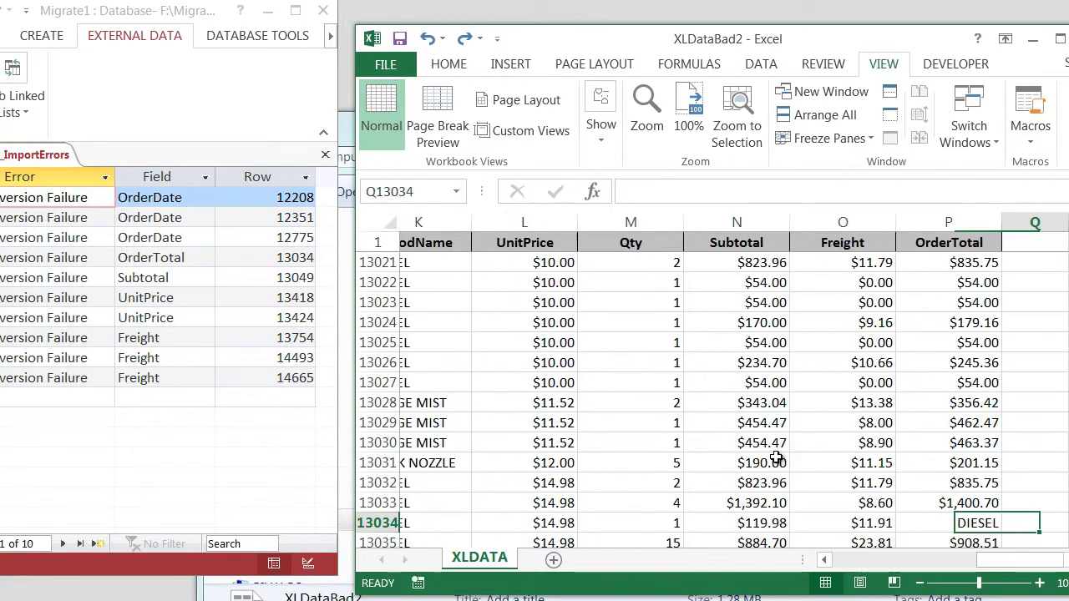
key("Left")
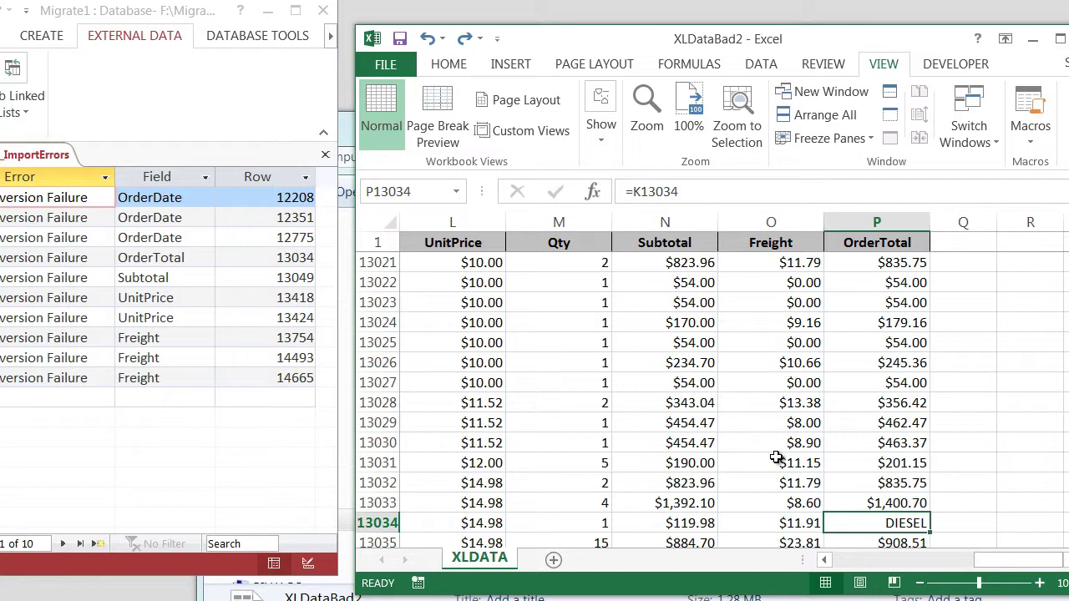
key("Left")
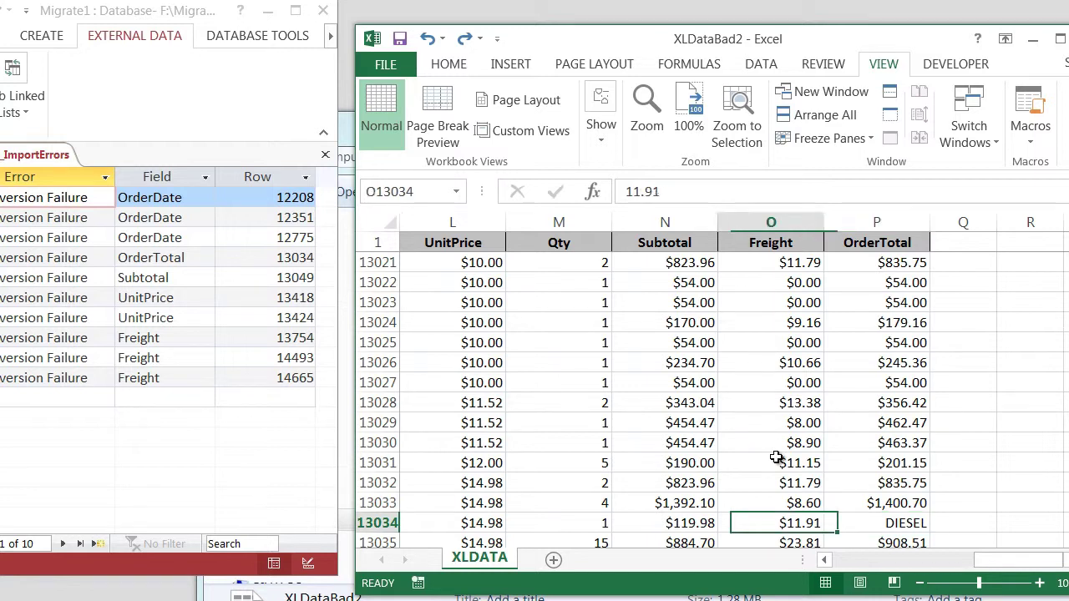
key("Left")
key("Right")
key("Right")
key("Up")
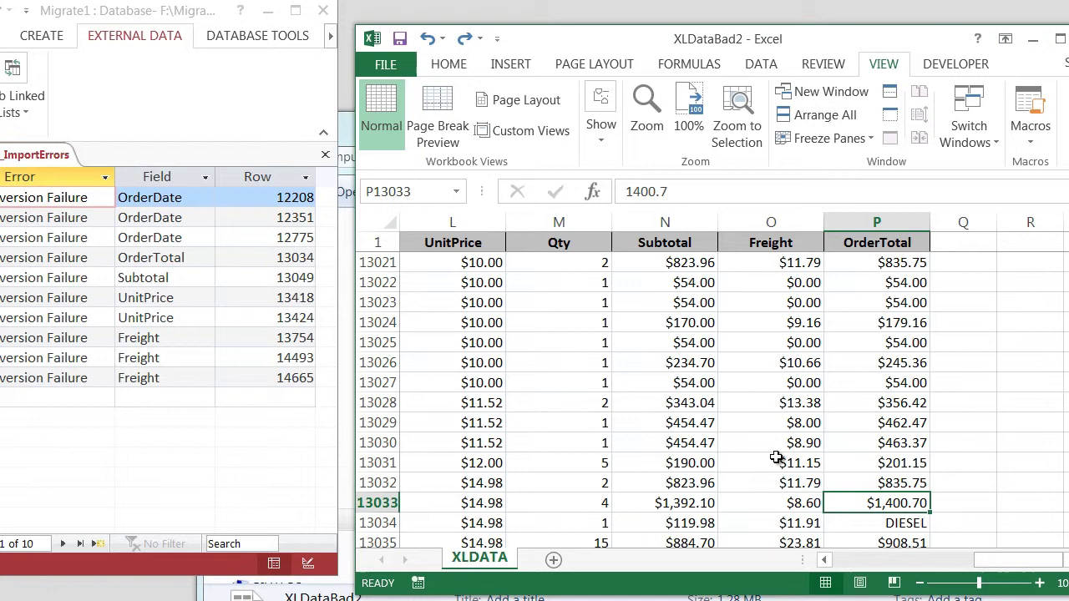
key("Down")
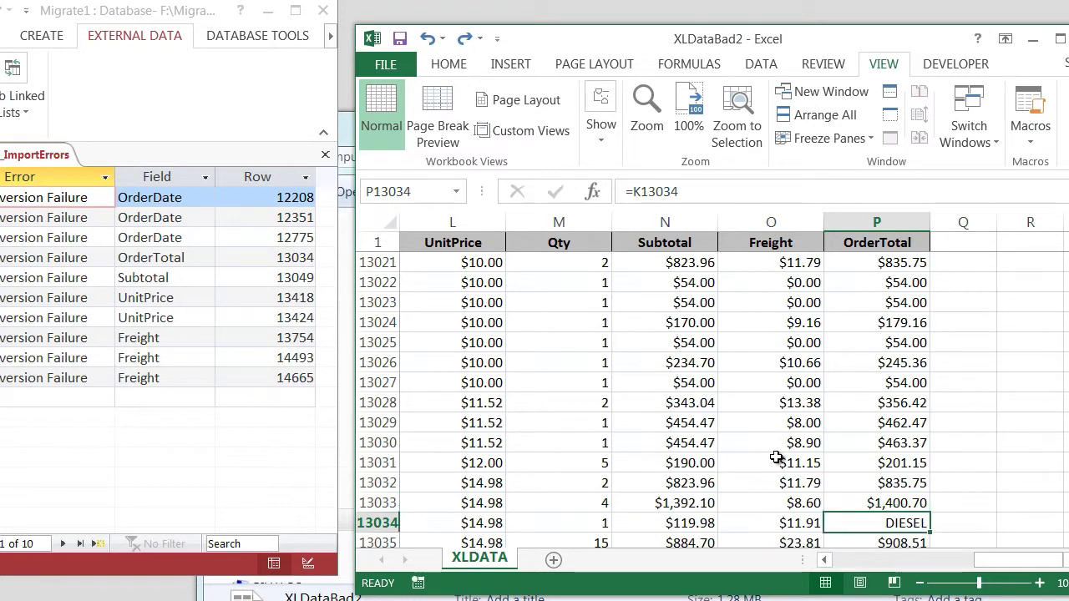
- Replace the OrderTotal in P13034 with a formula adding that row's Subtotal and Freight, =N13034+O13034
type("=")
key("Left")
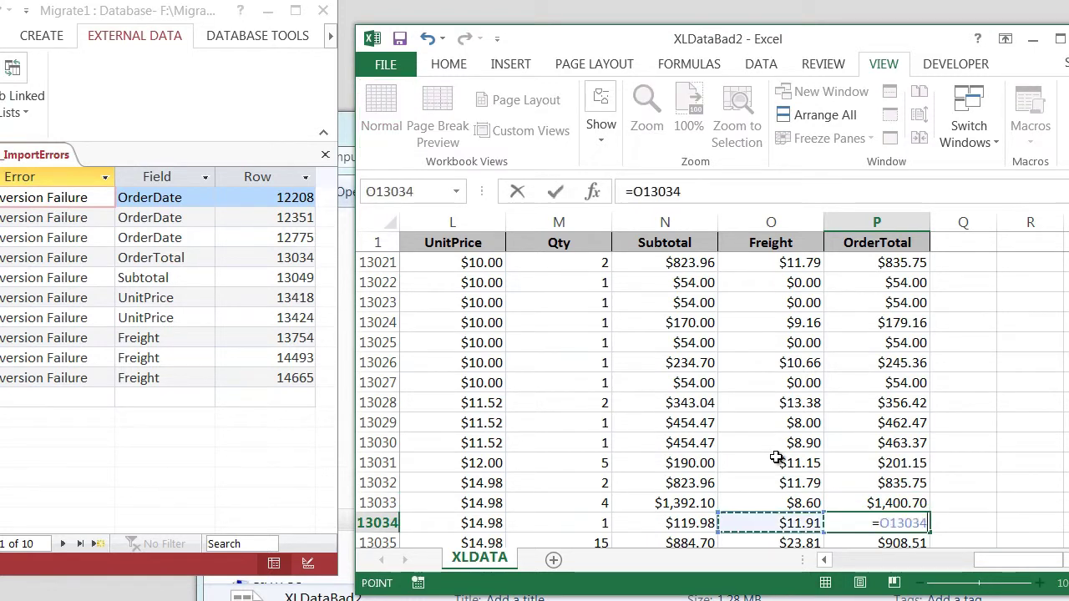
key("Left")
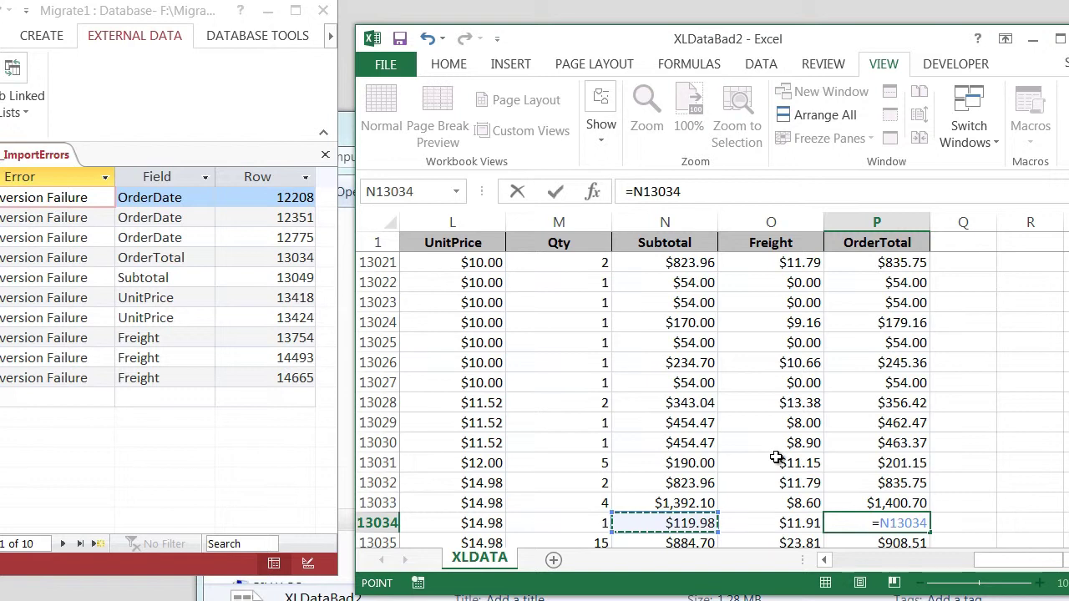
type("+")
key("Right")
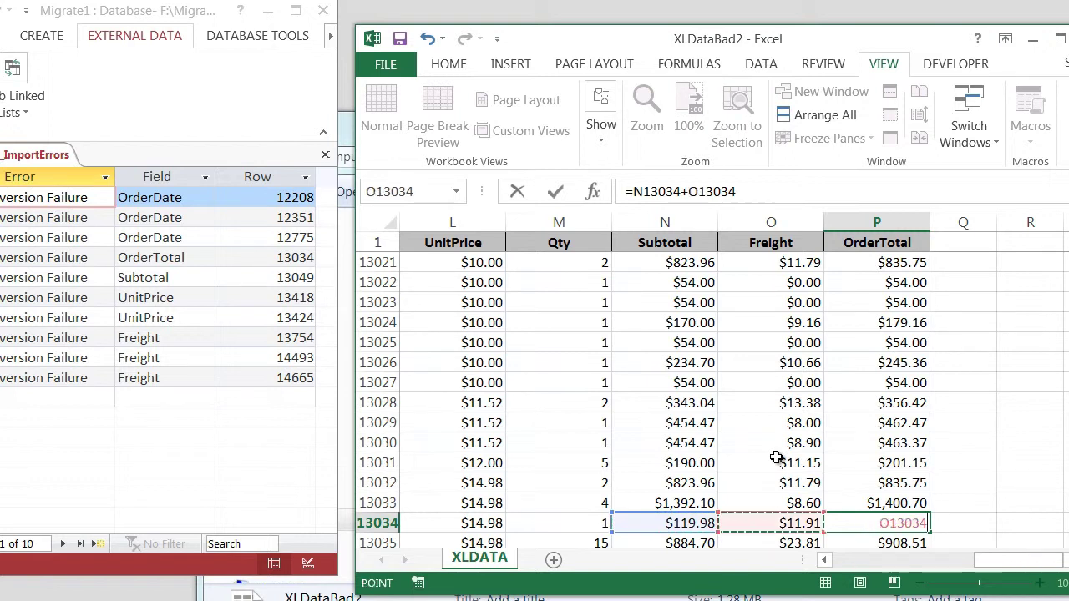
key("Return")
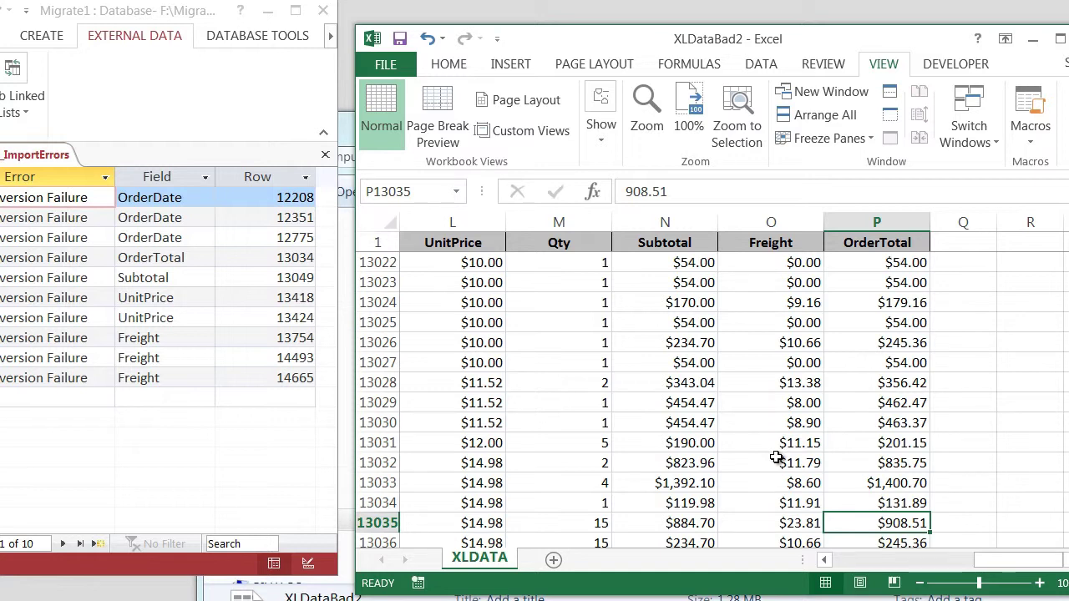
- Go to cell L13418, where the import errors table lists a UnitPrice failure
key("Left")
key("Left")
key("Left")
key("Left")
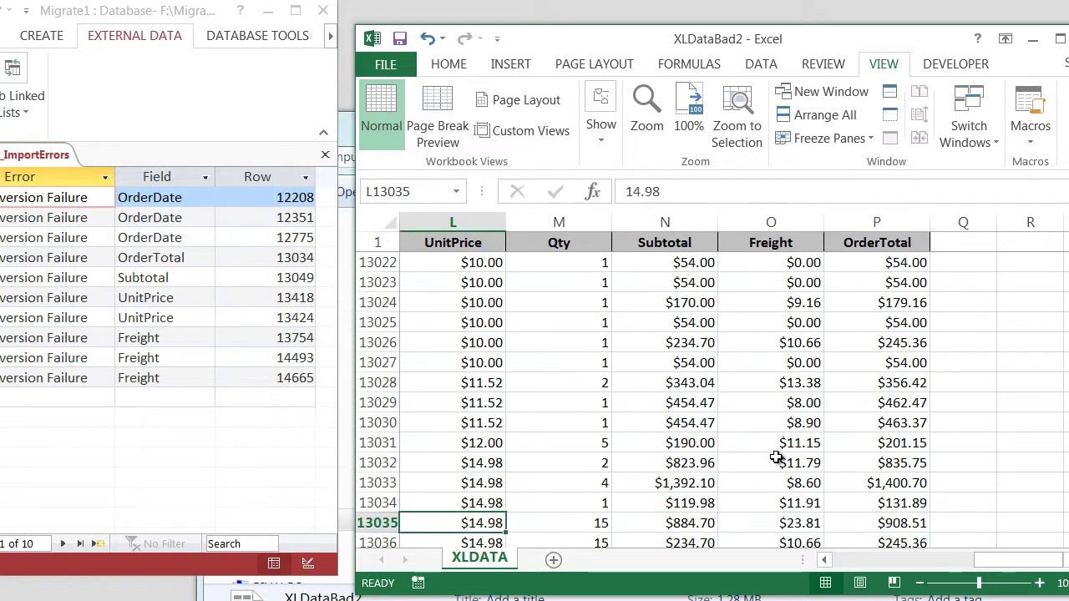
key("ctrl+g")
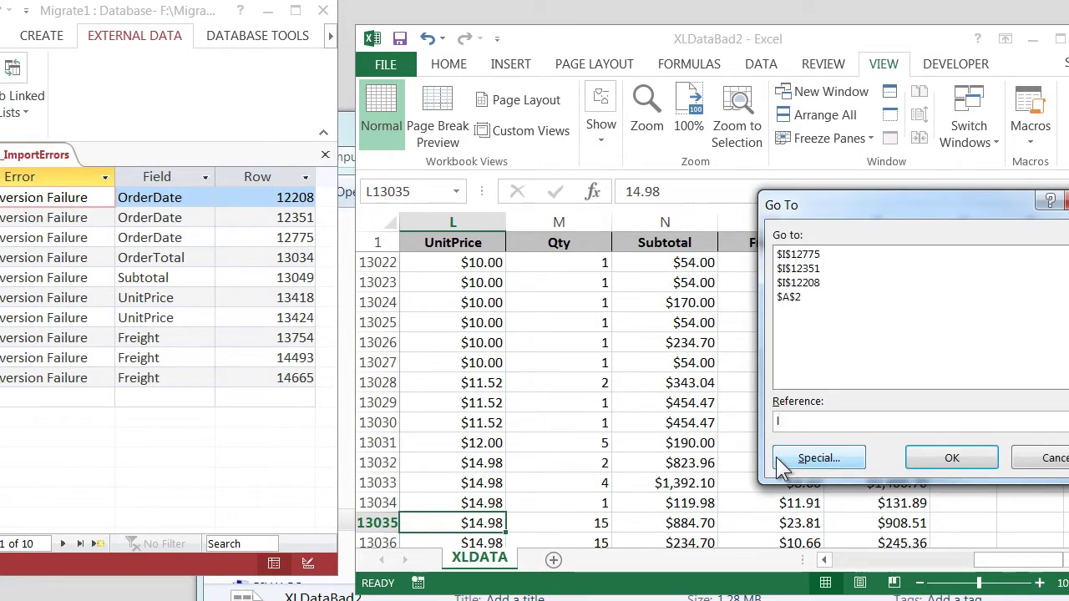
type("l13418")
key("Return")
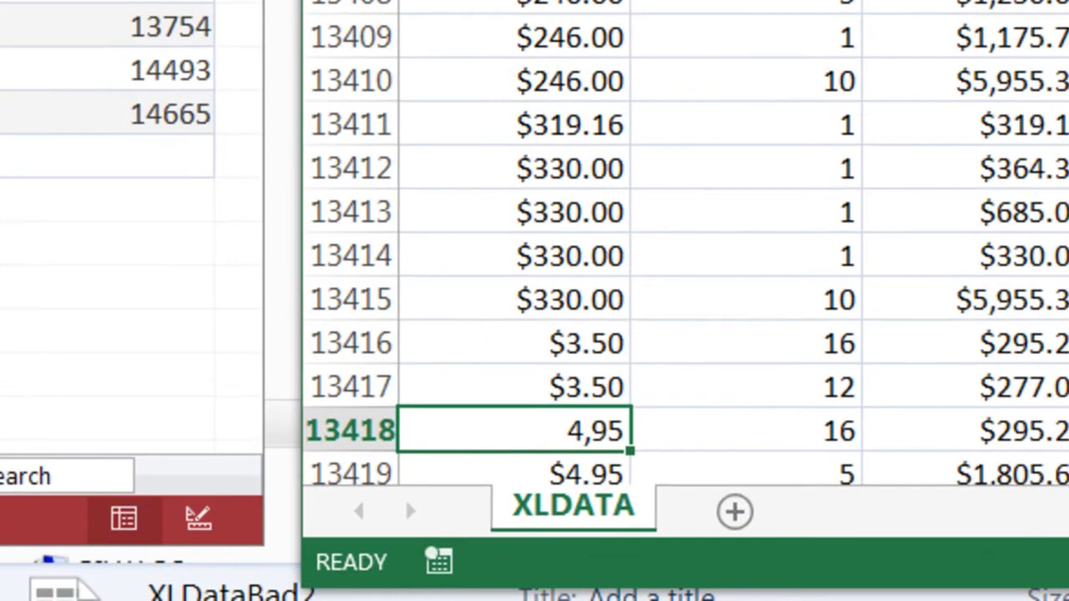
- Compare L13418 with the UnitPrice values below it and set its UnitPrice to 4.95
key("Down")
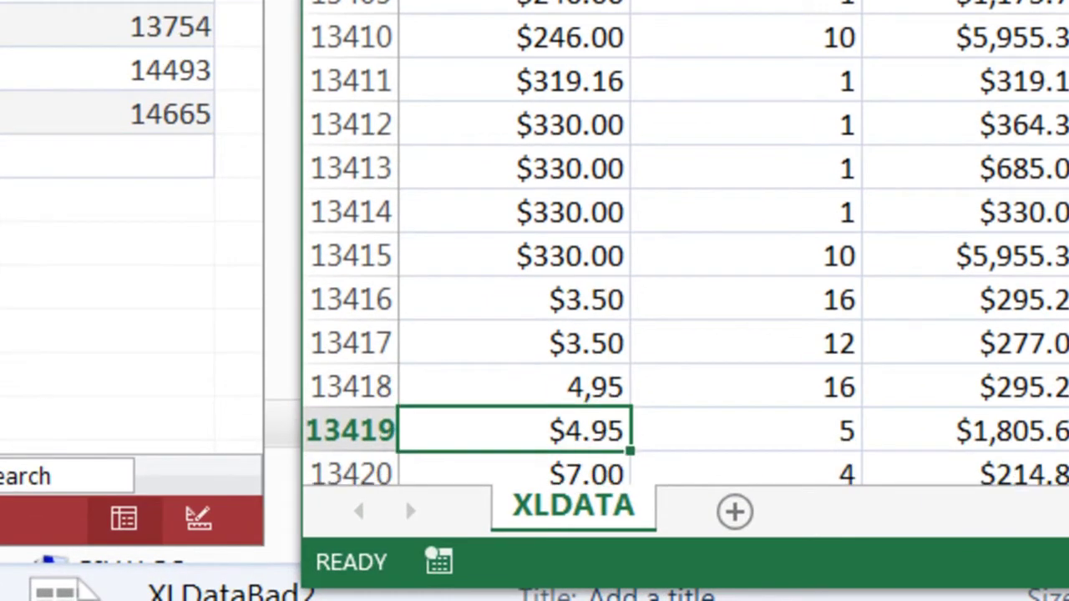
key("Up")
key("Down")
key("Down")
key("Down")
key("Up")
key("Up")
key("Up")
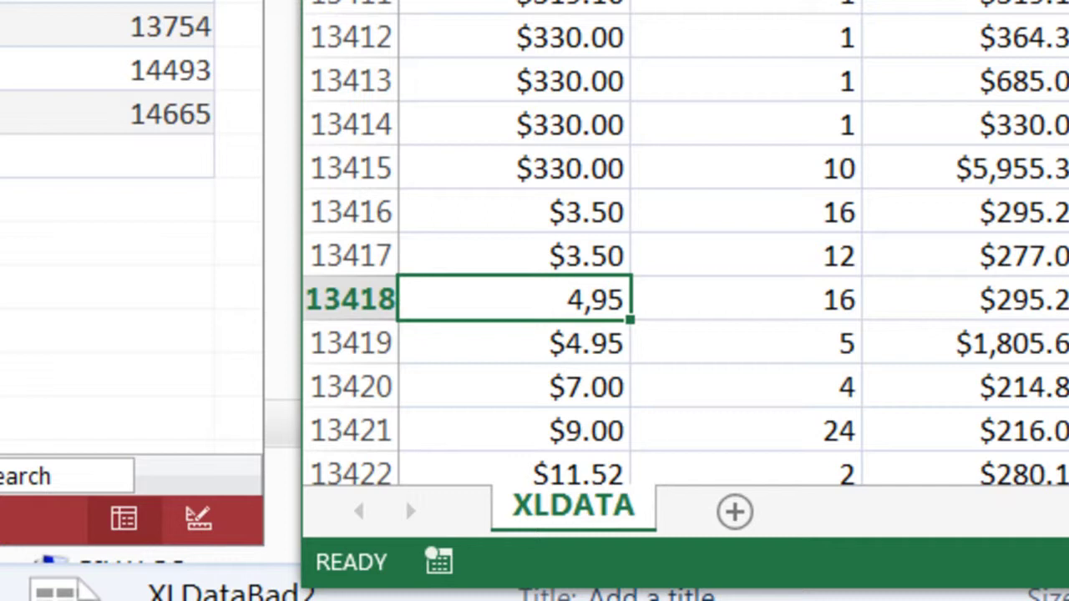
type("4.95")
key("Return")
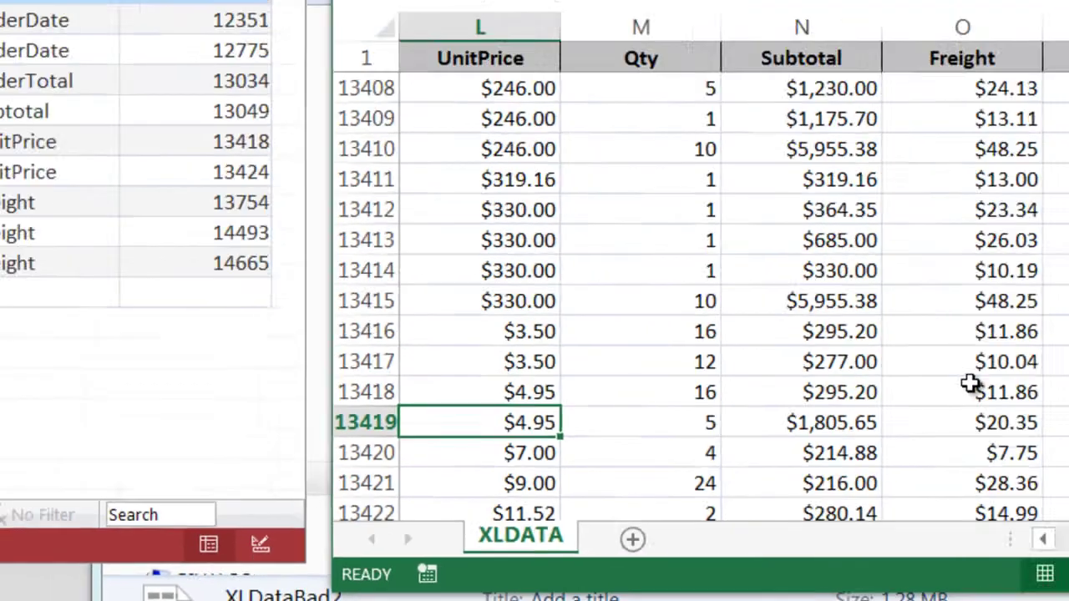
- Go to cell L13424 and correct its malformed UnitPrice to 12.48
key("F5")
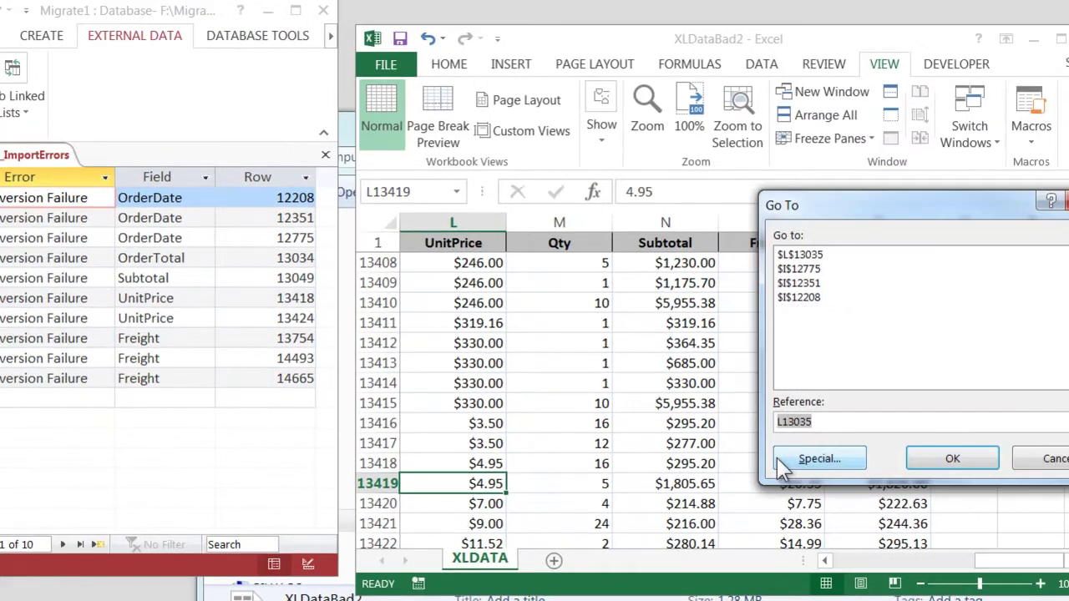
type("l13424")
key("Return")
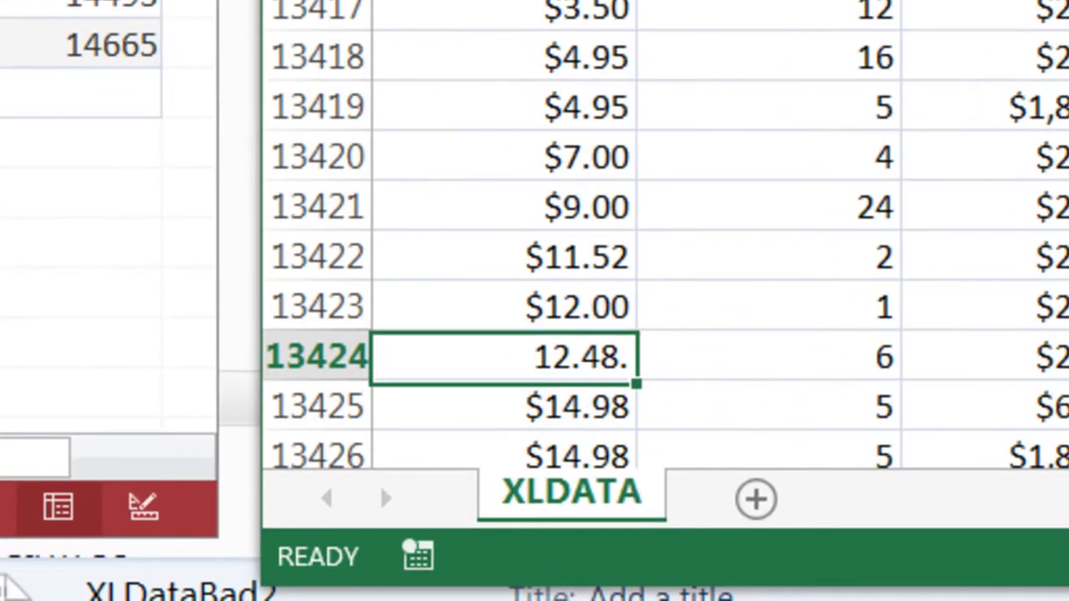
key("Down")
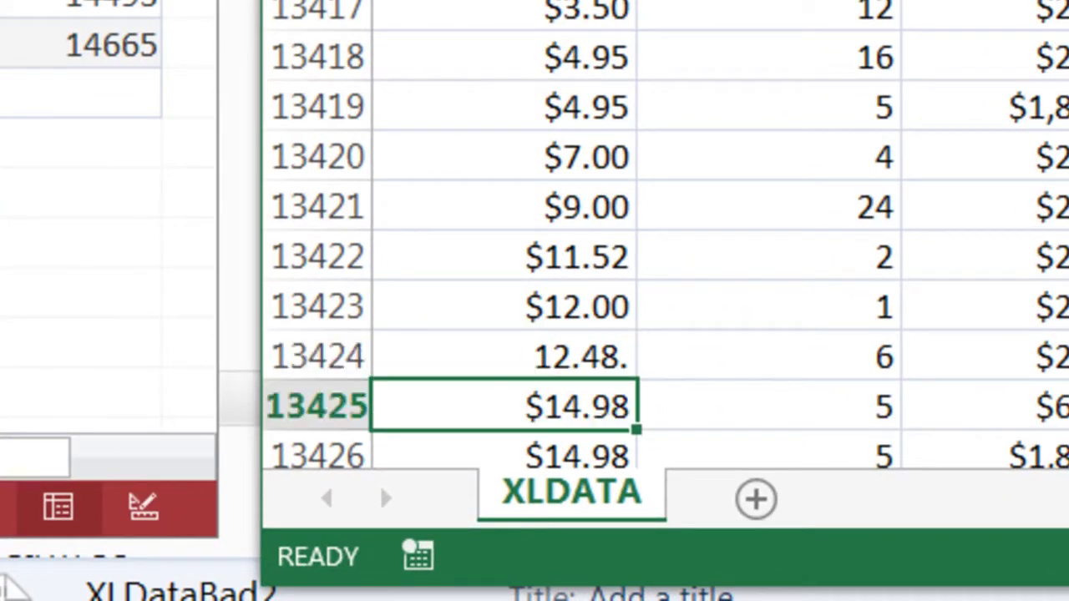
key("Up")
type("12.43")
key("BackSpace")
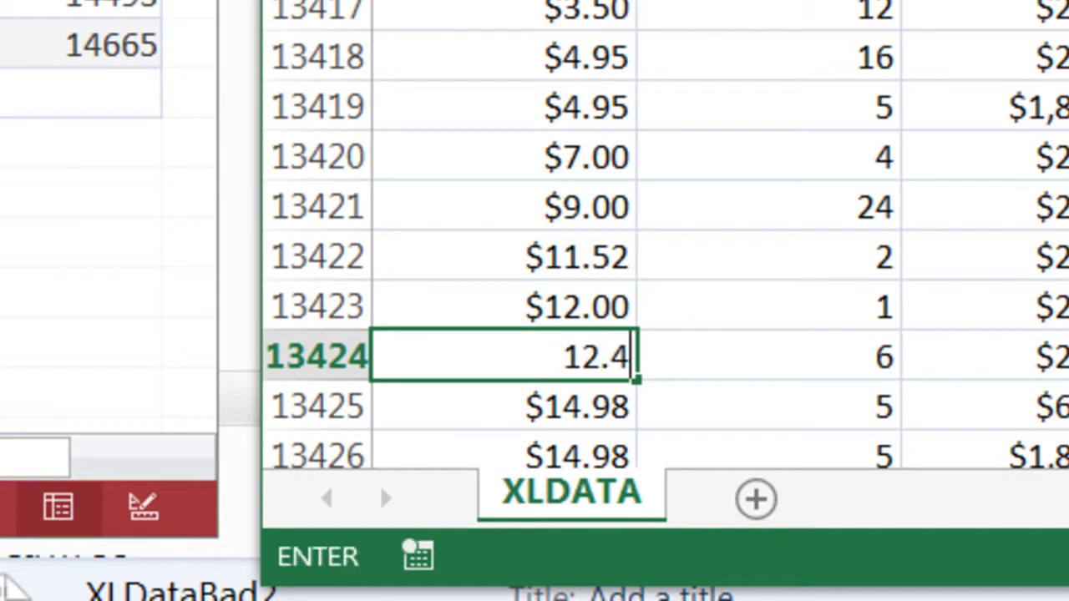
type("8")
key("Return")
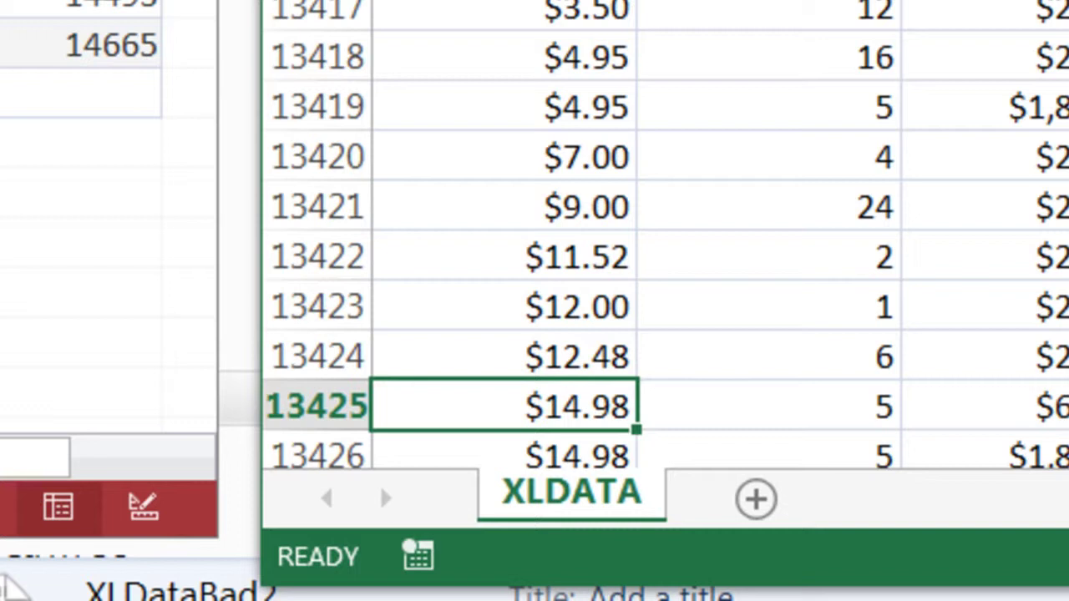
- Go to cell O13754 and replace its non-numeric Freight value with 0
key("Down")
key("Down")
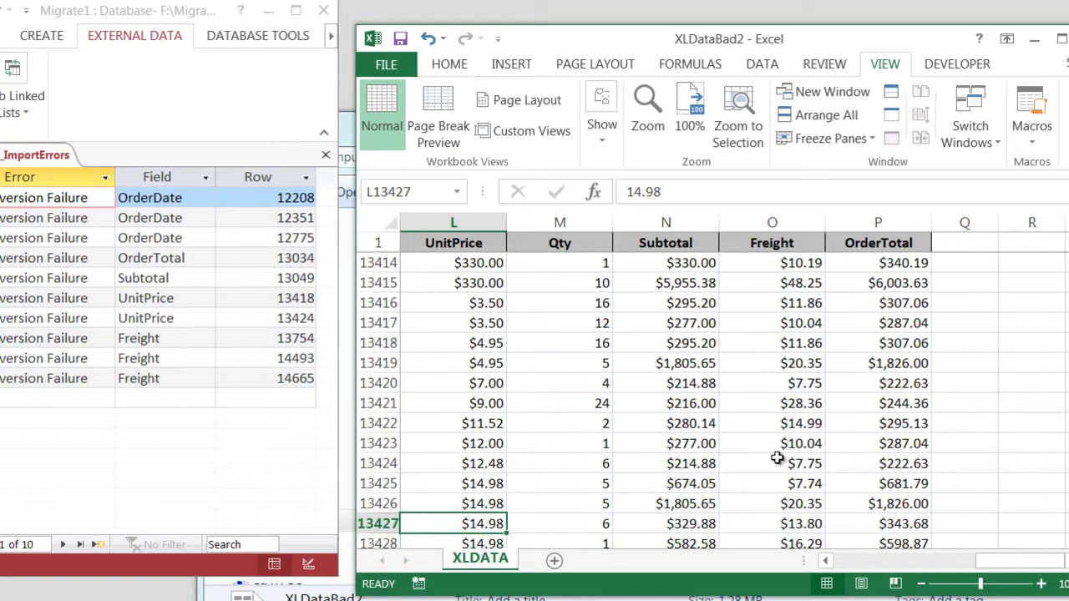
key("Right")
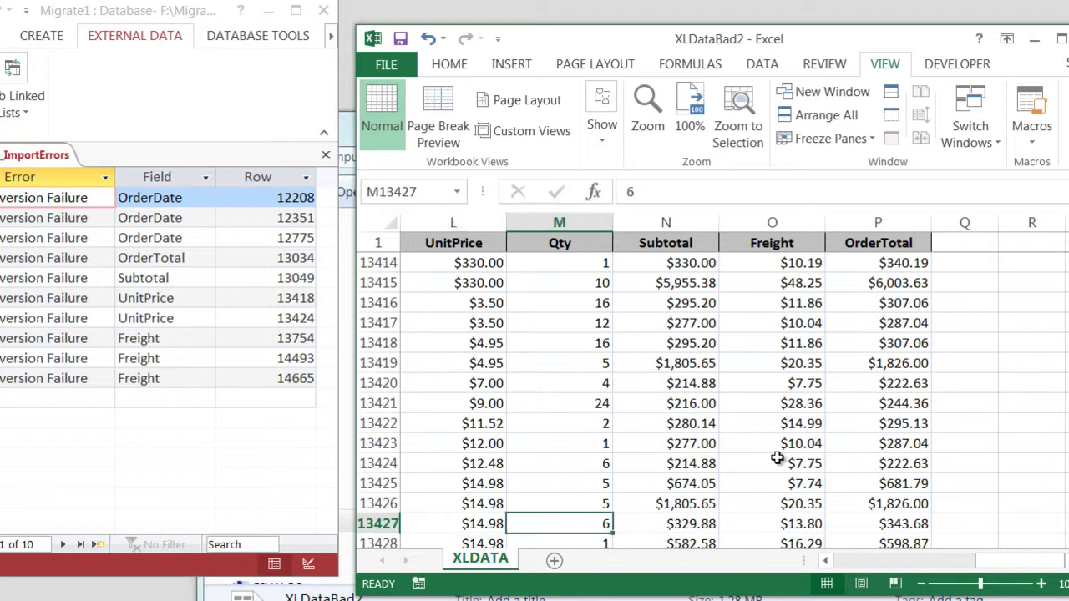
key("Left")
key("Right")
key("Right")
key("Right")
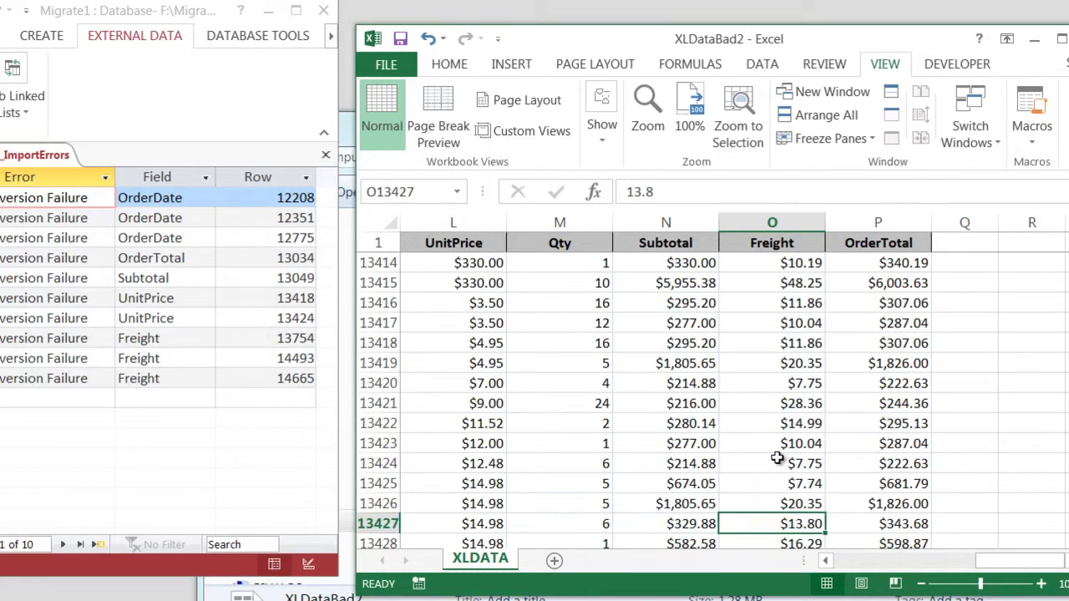
key("F5")
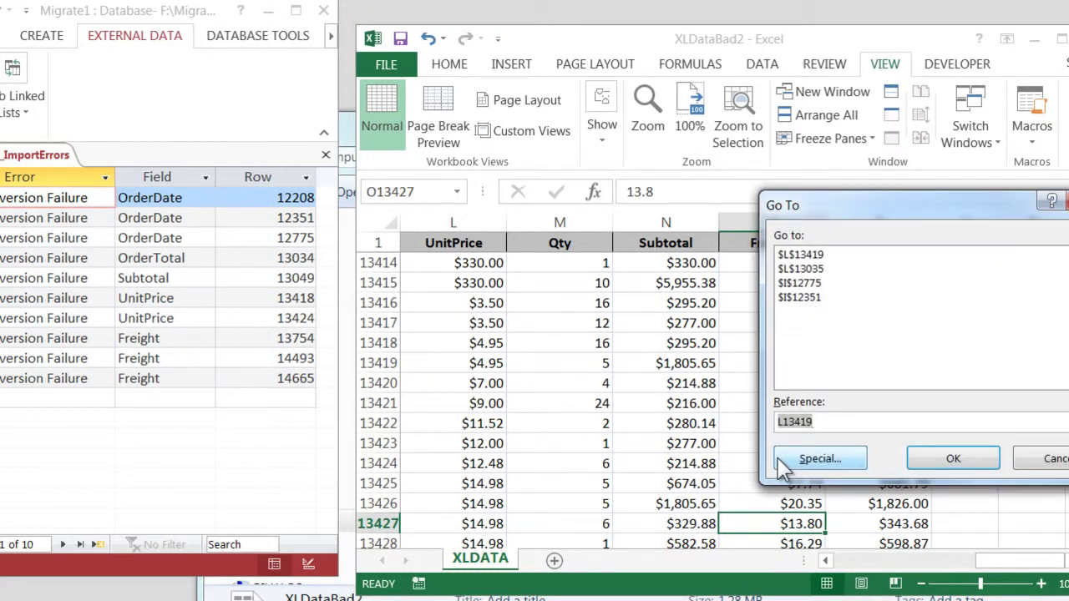
type("o1375")
key("Return")
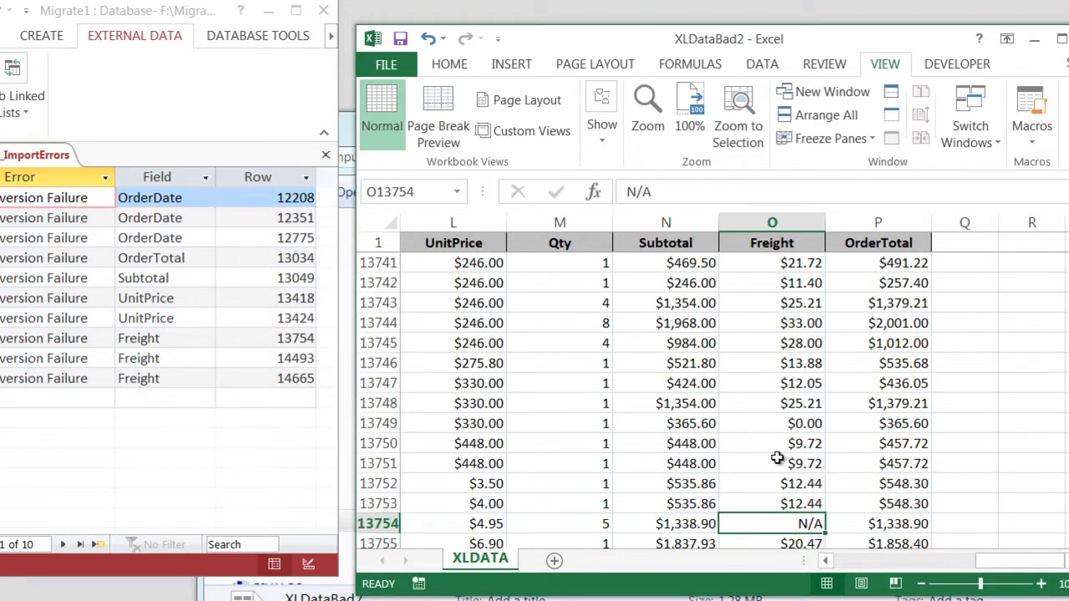
type("0")
key("Return")
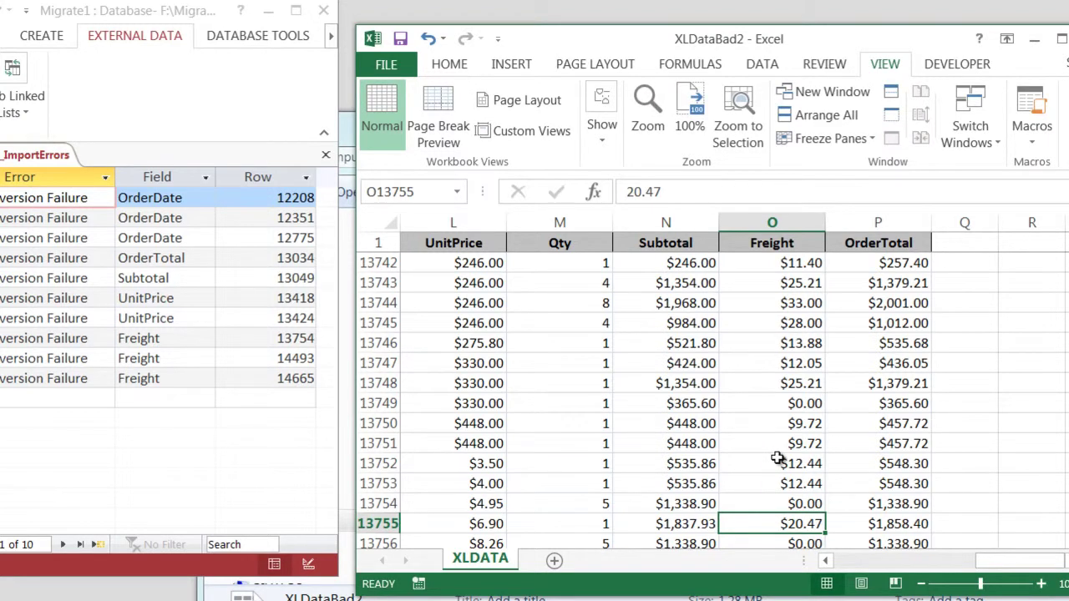
key("ctrl+g")
type("m14493")
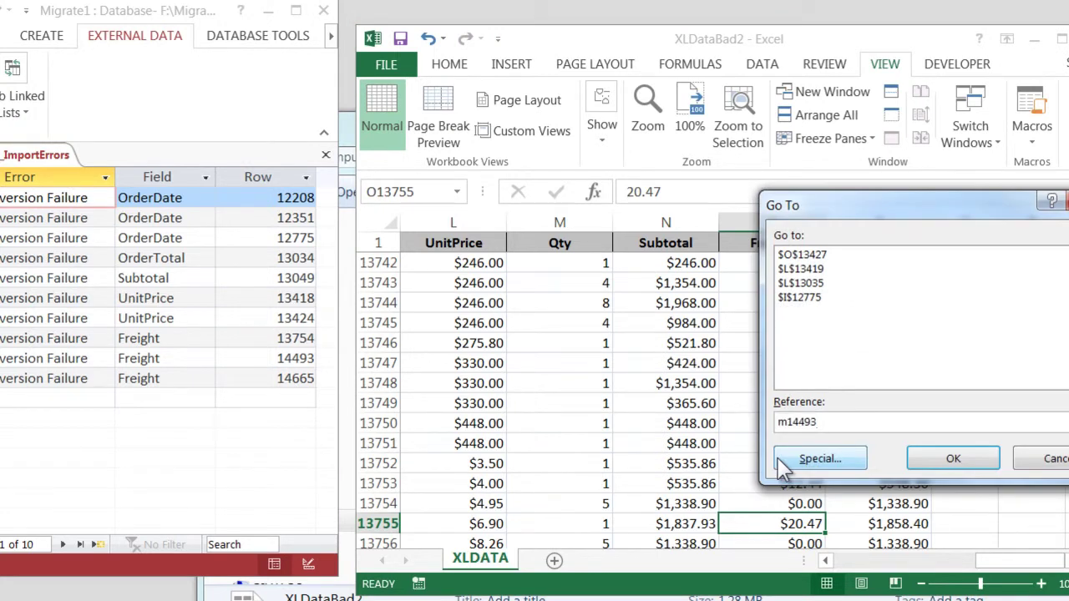
key("Escape")
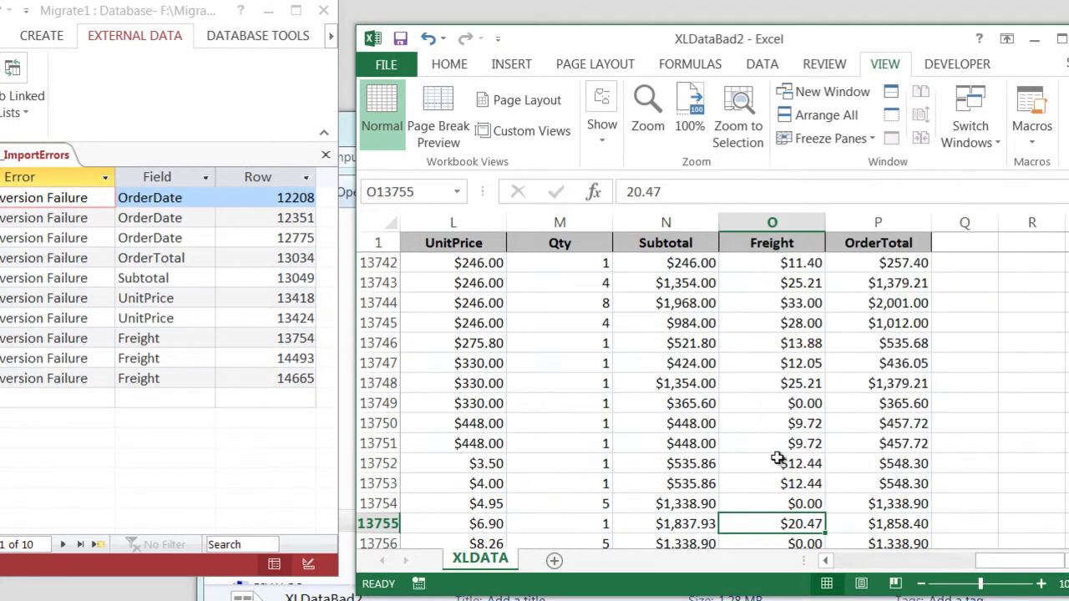
key("Up")
key("Up")
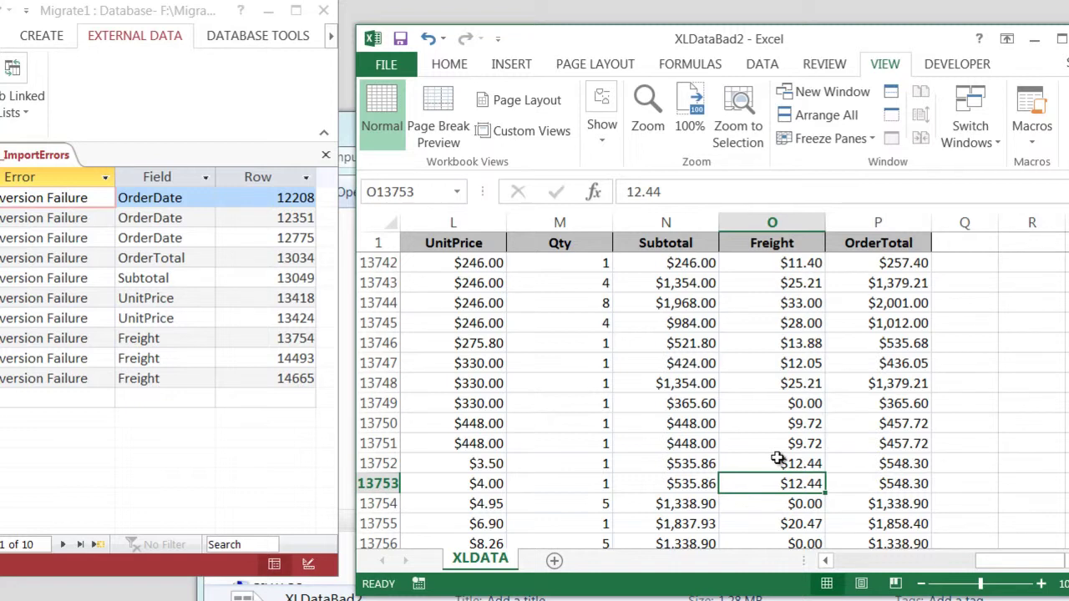
- Return to the start of the data, select Freight cell O2 and sort the rows by Freight in ascending order
key("ctrl+Home")
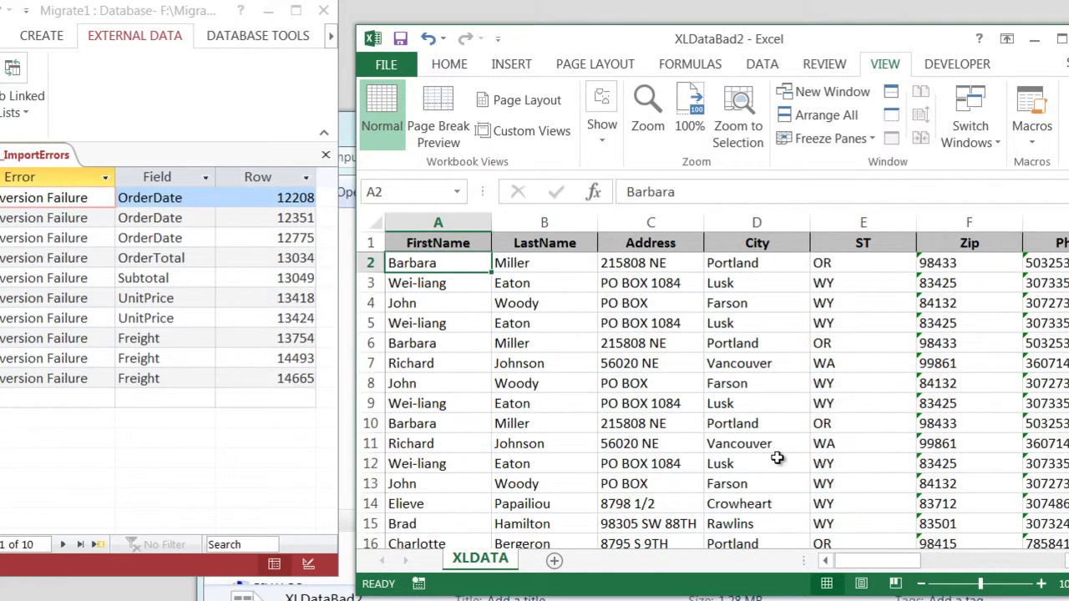
key("Right")
key("Right")
key("Right")
key("Right")
key("Right")
key("Right")
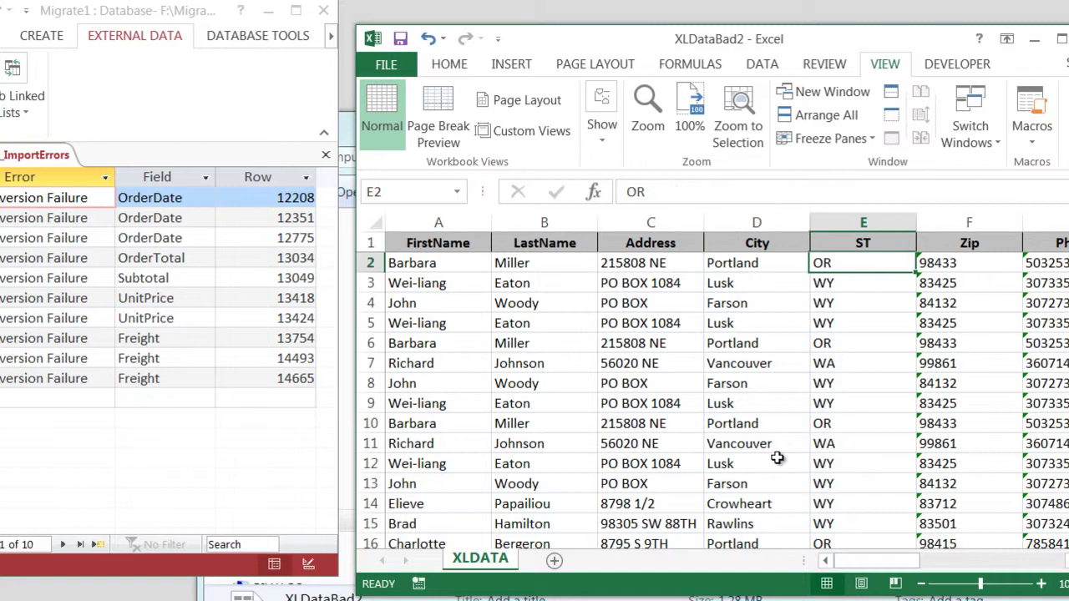
key("Right")
key("Right")
key("Right")
key("Right")
key("Right")
key("Right")
key("Right")
key("Right")
key("Right")
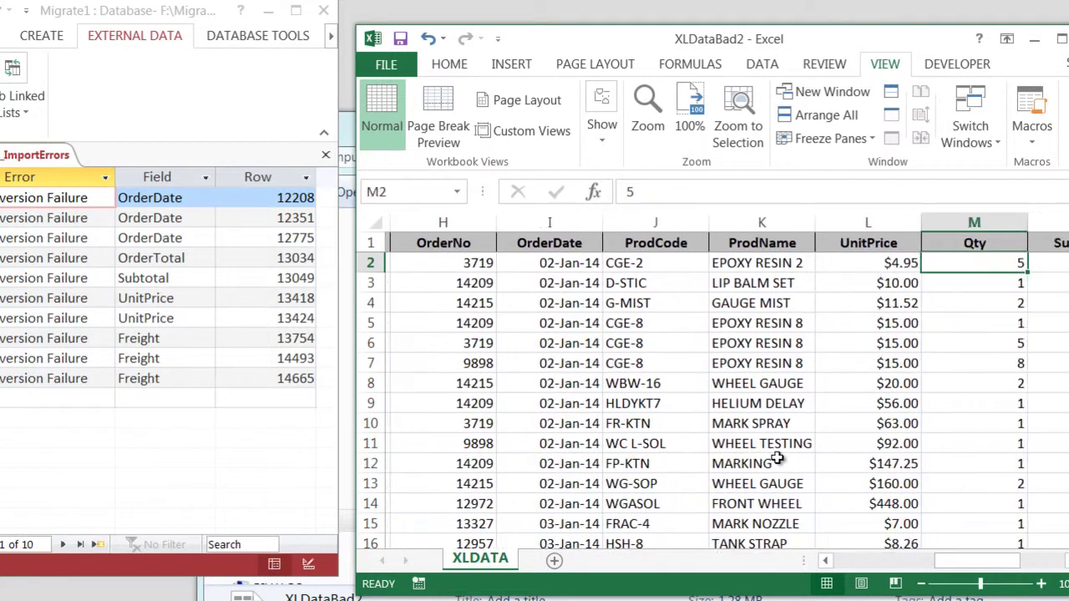
key("Right")
key("Left")
key("Left")
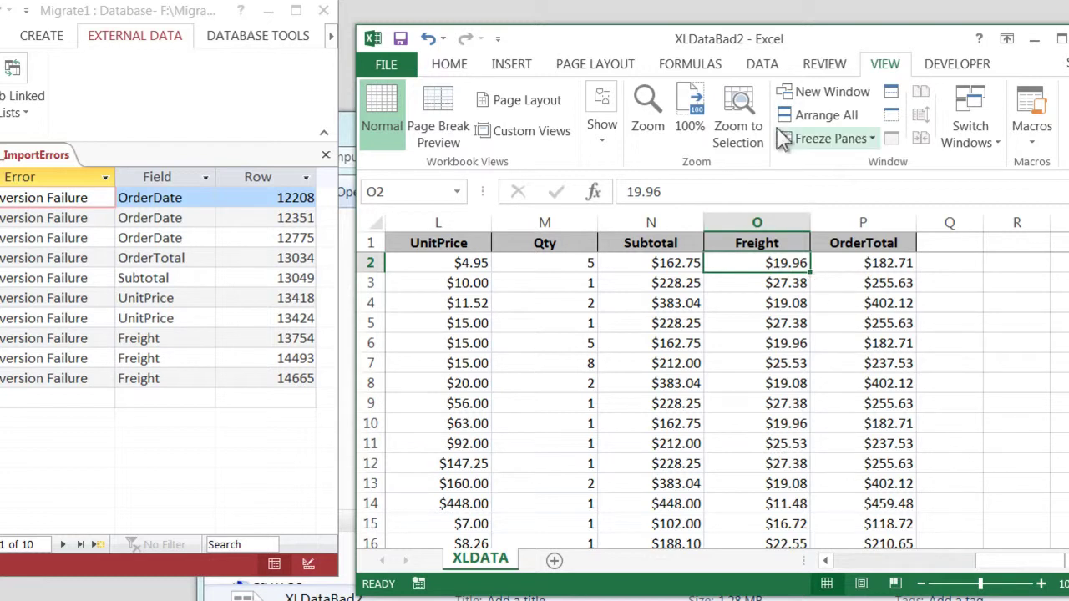
left_click(762, 67)
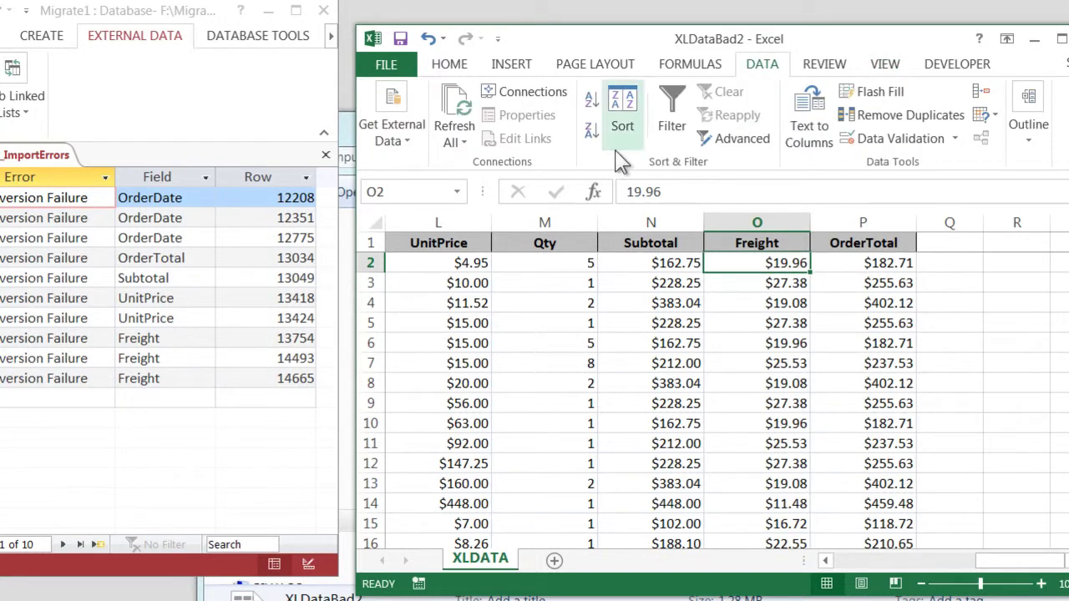
left_click(595, 107)
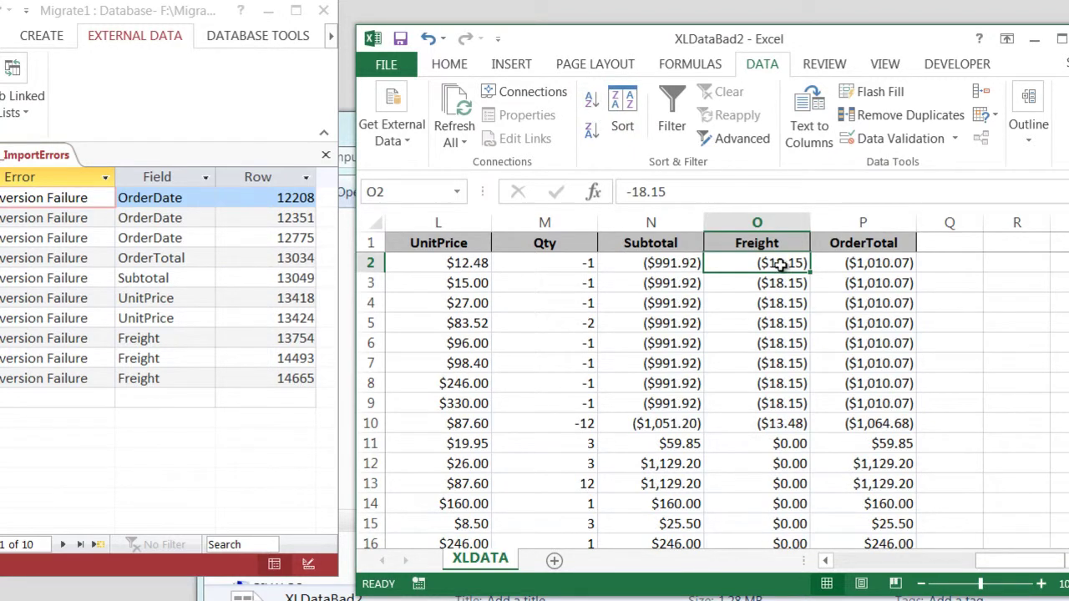
- Sort the rows by Freight in descending order and replace the N/A Freight values in O2 and O3 with 0
left_click(594, 137)
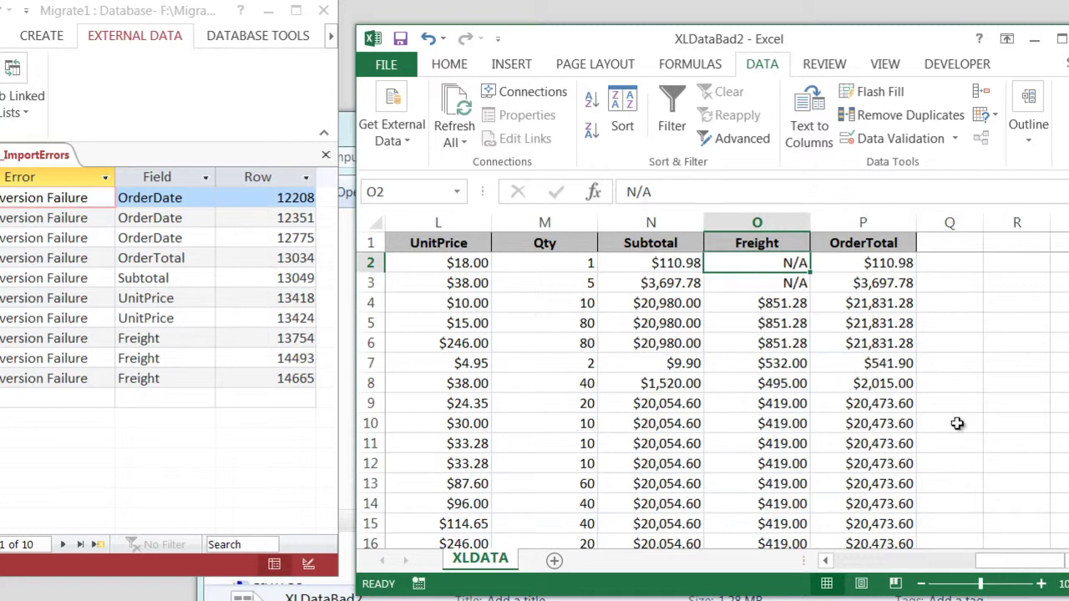
type("0")
key("Return")
type("0")
key("Return")
key("Up")
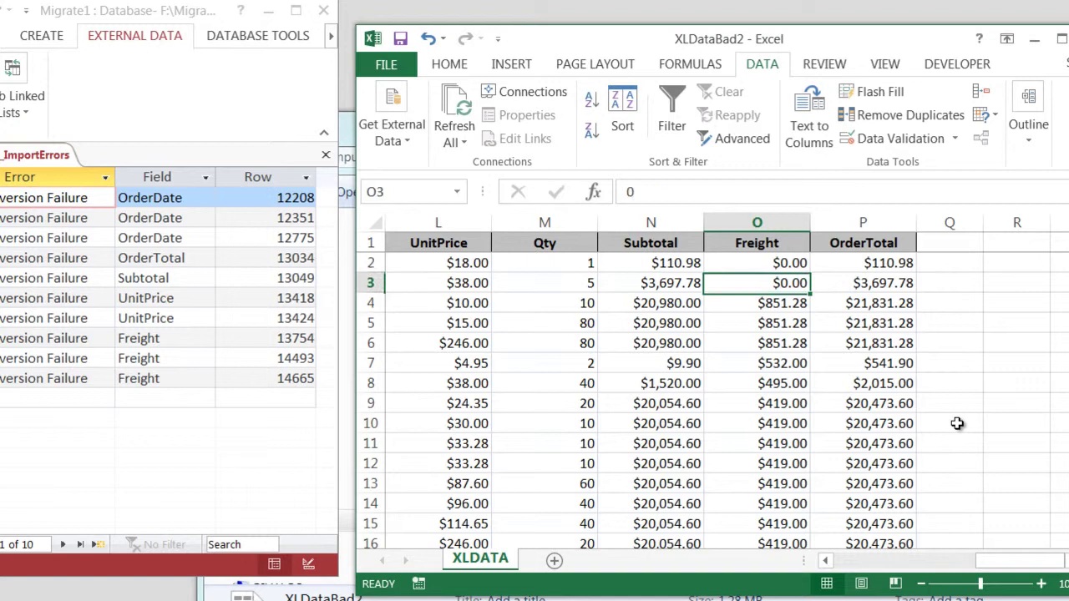
- Review the corrected Freight cells O2 and O3 along with the neighbouring Subtotal in N2
key("Up")
key("Down")
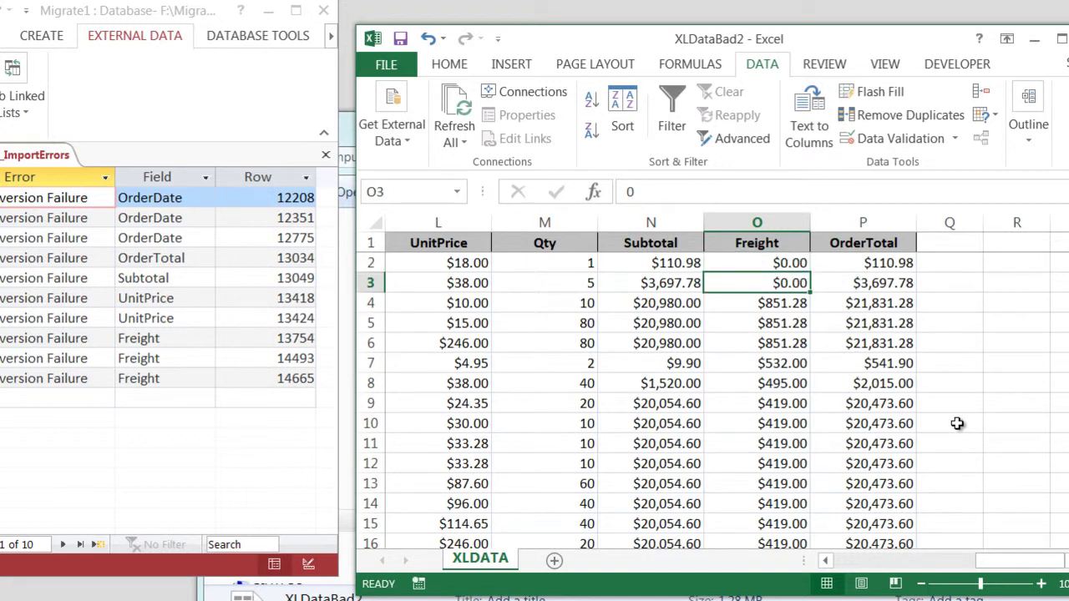
key("Down")
key("Up")
key("Up")
key("Down")
key("Up")
key("Left")
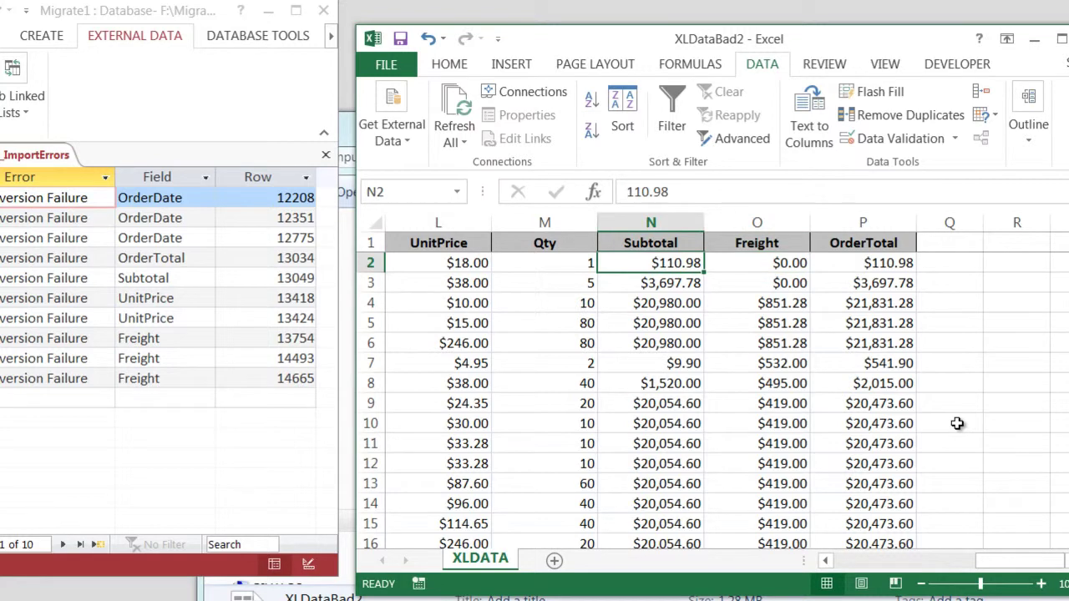
key("Right")
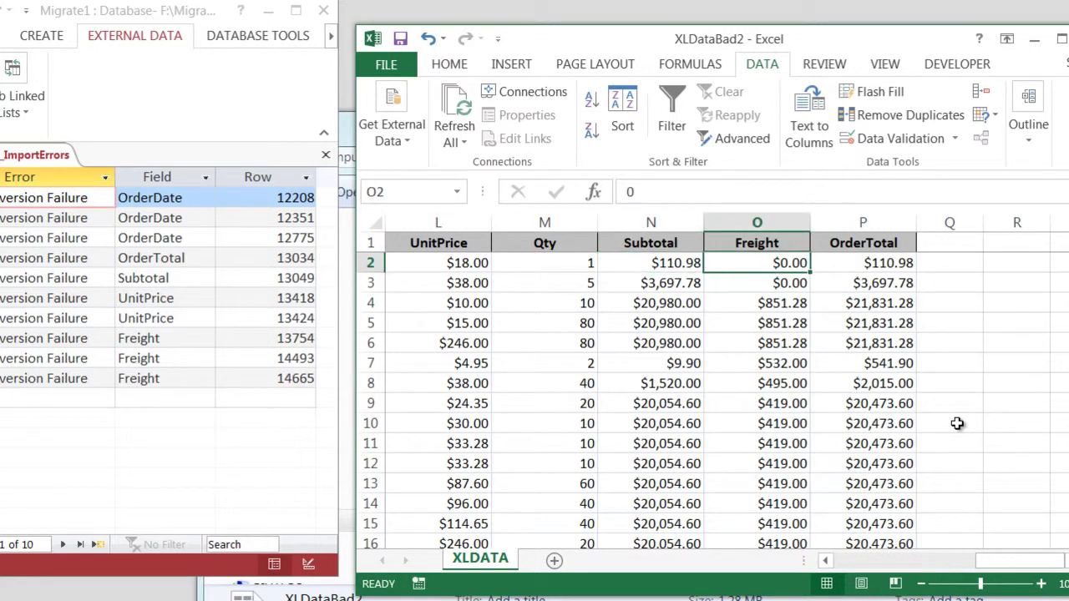
key("Down")
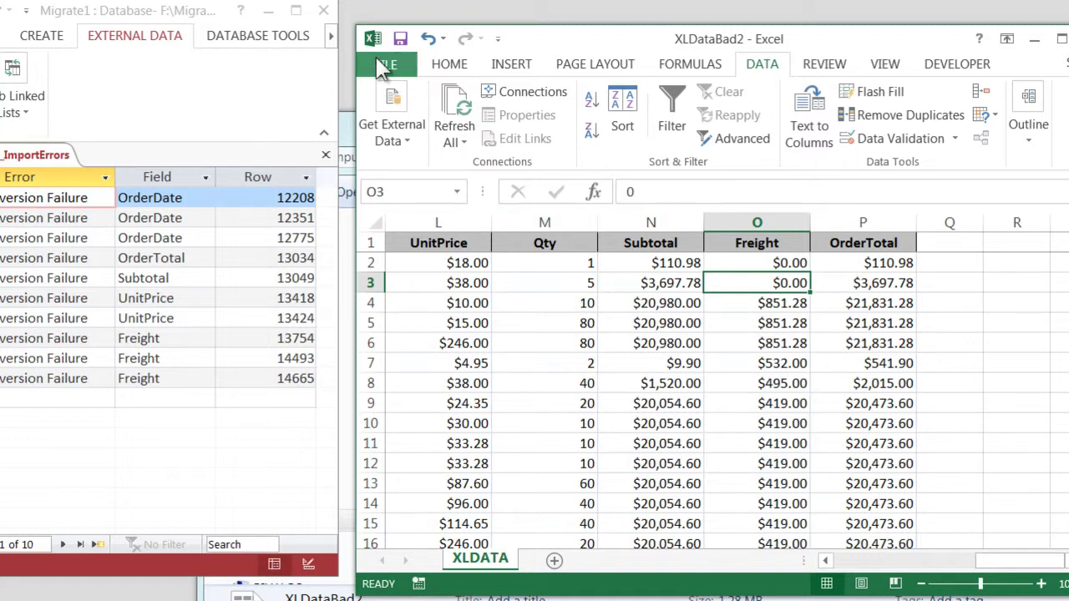
- Save and close the XLDataBad2 workbook, and bring the Access window fully into view at a wider size
left_click(401, 40)
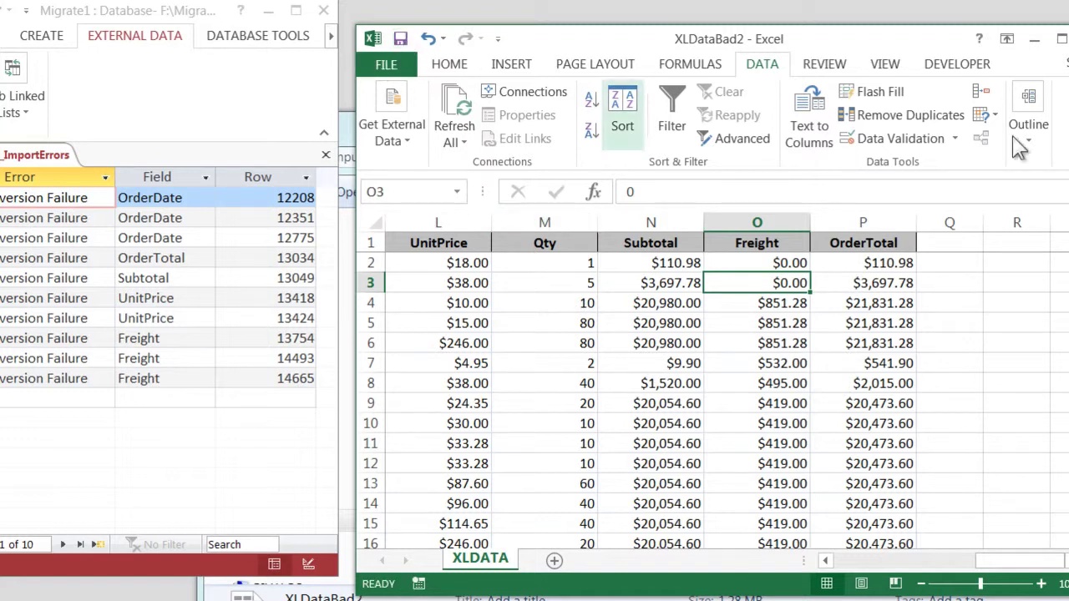
key("alt+F4")
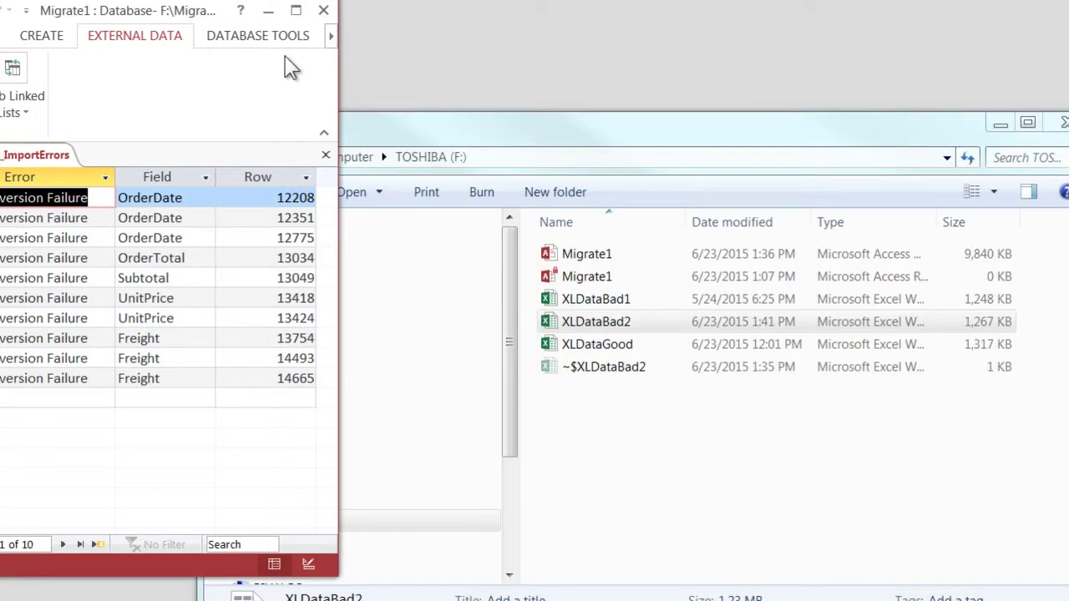
left_click_drag(192, 15, 305, 23)
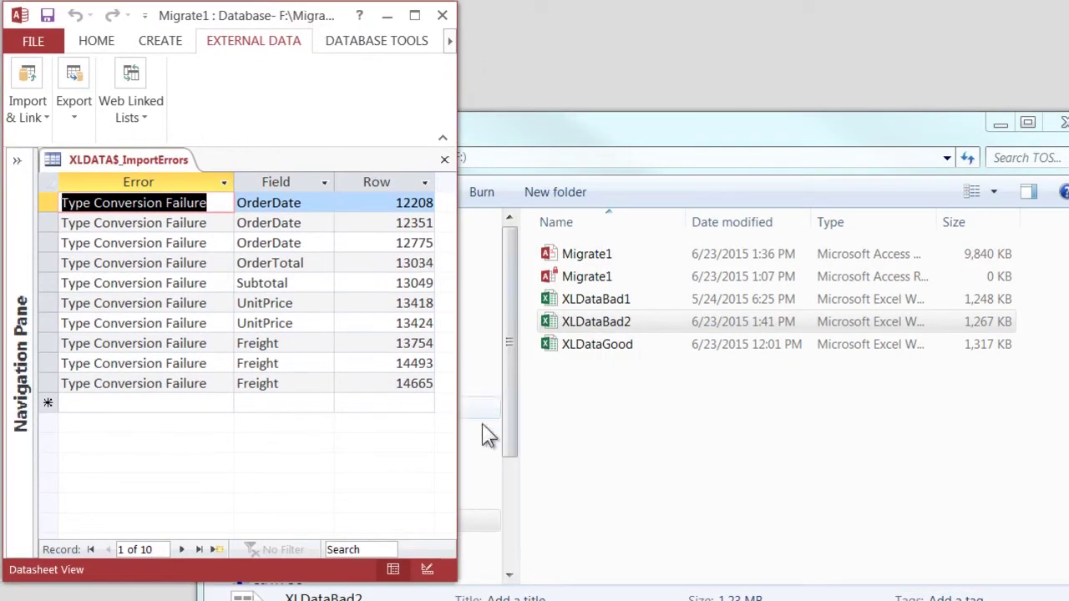
left_click_drag(465, 582, 1053, 587)
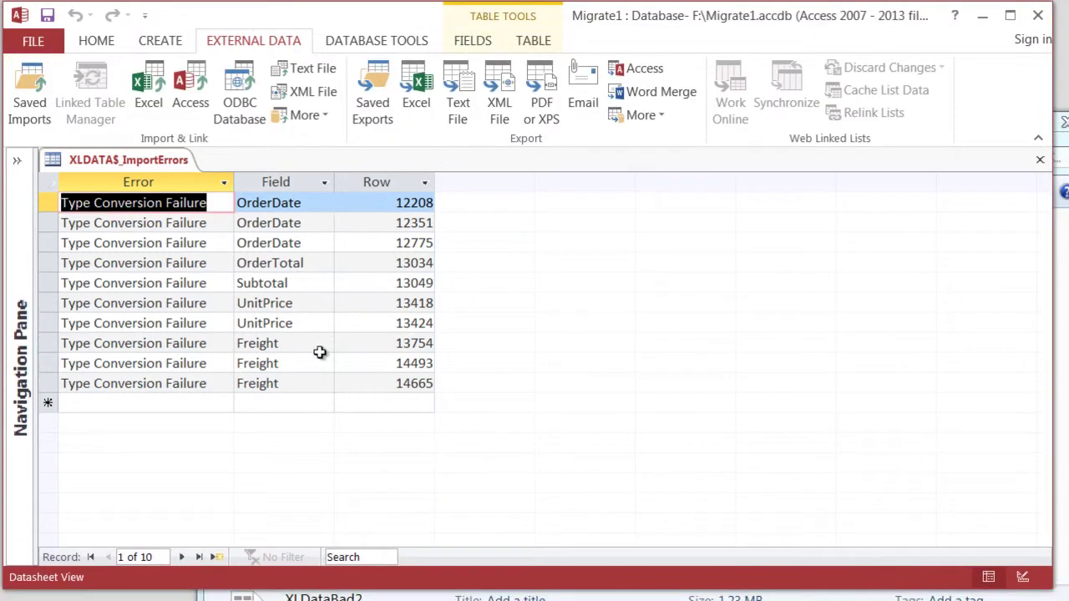
- Close XLDATA$_ImportErrors without saving its layout and delete both the XLDATA and XLDATA$_ImportErrors tables
left_click(1039, 160)
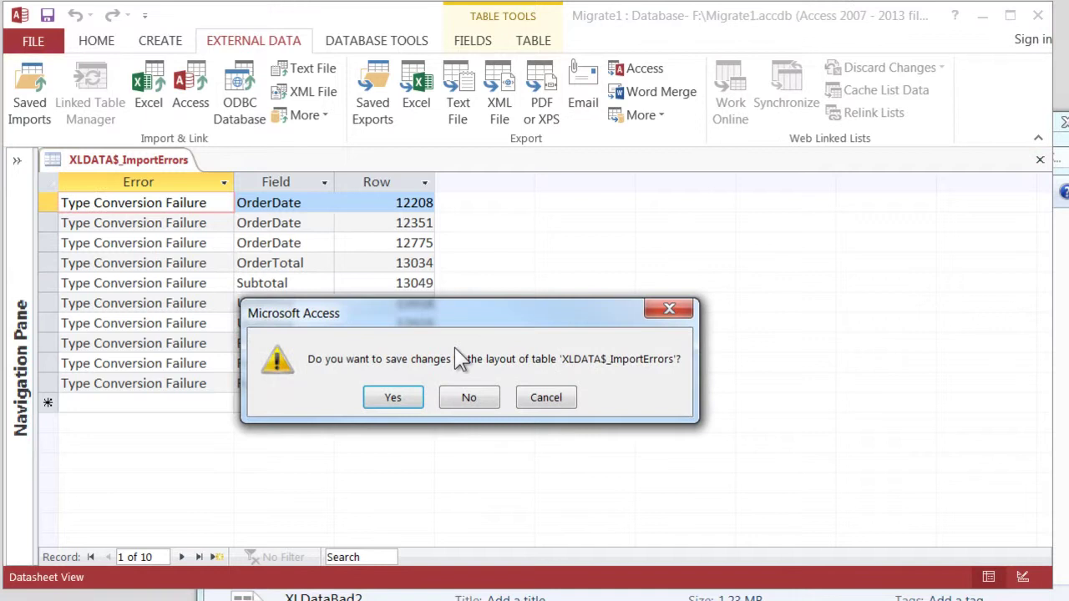
left_click(468, 399)
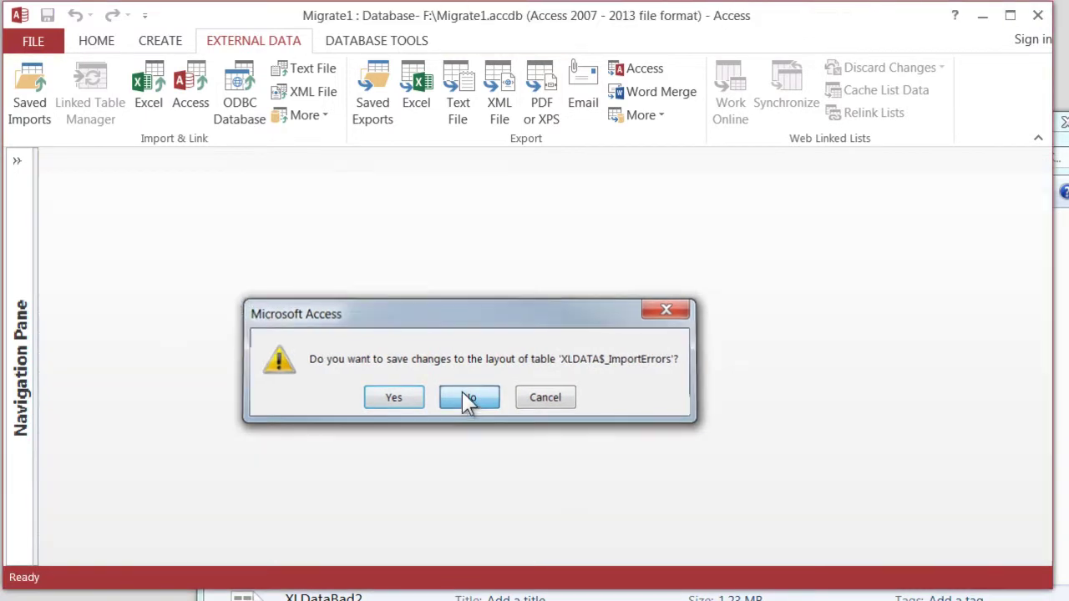
left_click(17, 160)
left_click(77, 382)
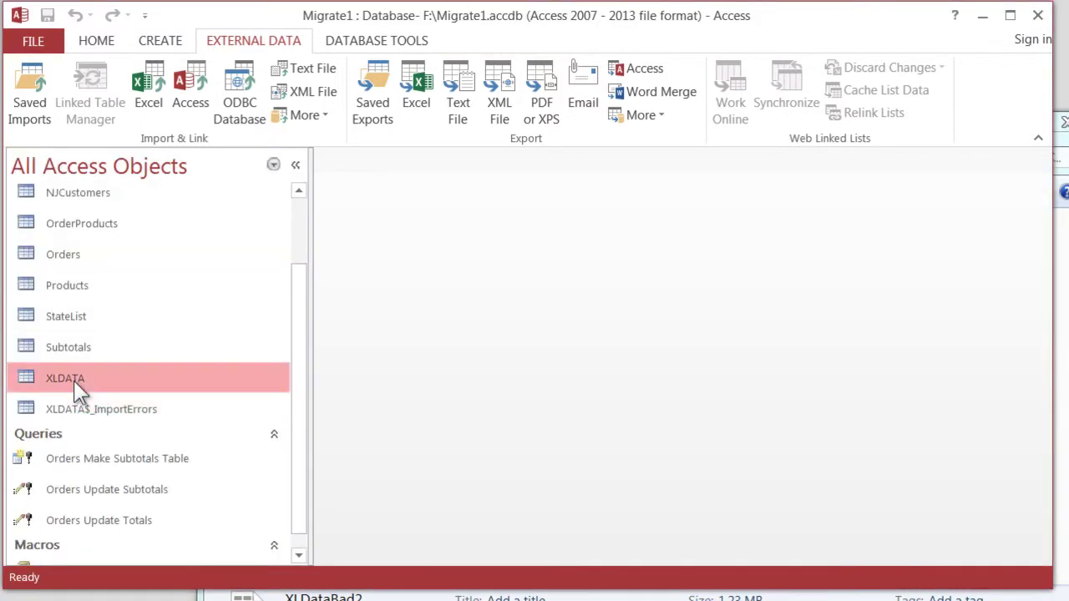
key("Delete")
key("Delete")
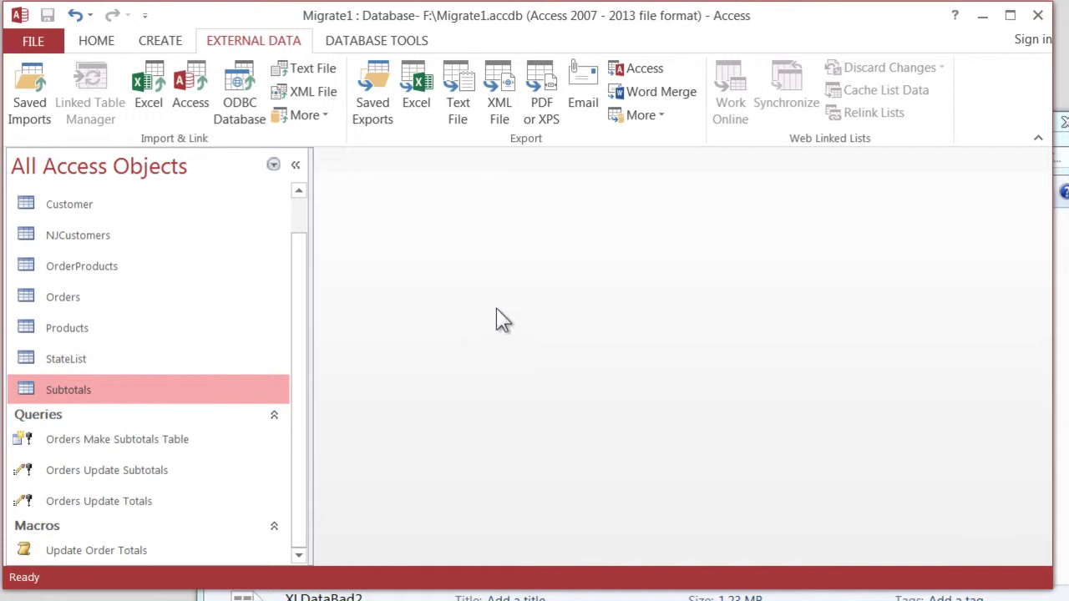
- Start an Excel import of F:\XLDataBad2.xlsx into a new table in the current database
left_click(151, 87)
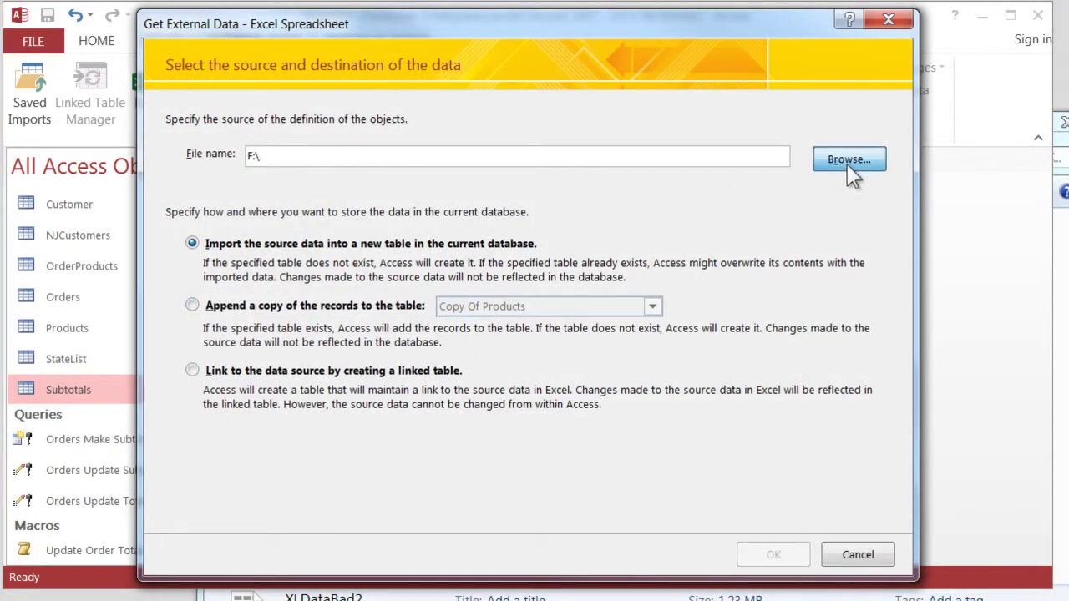
left_click(839, 160)
double_click(595, 204)
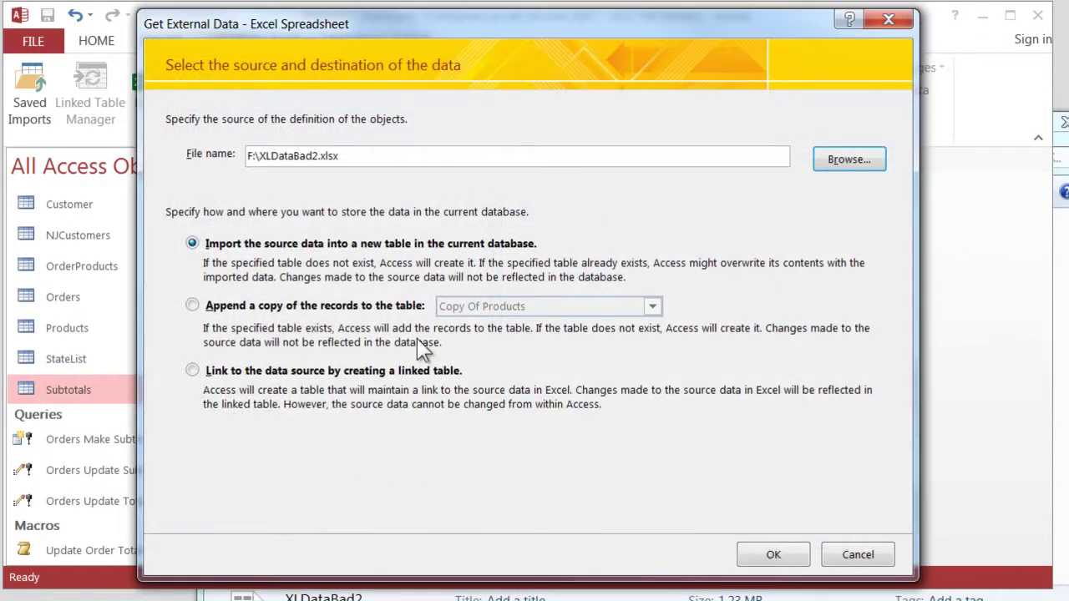
left_click(785, 556)
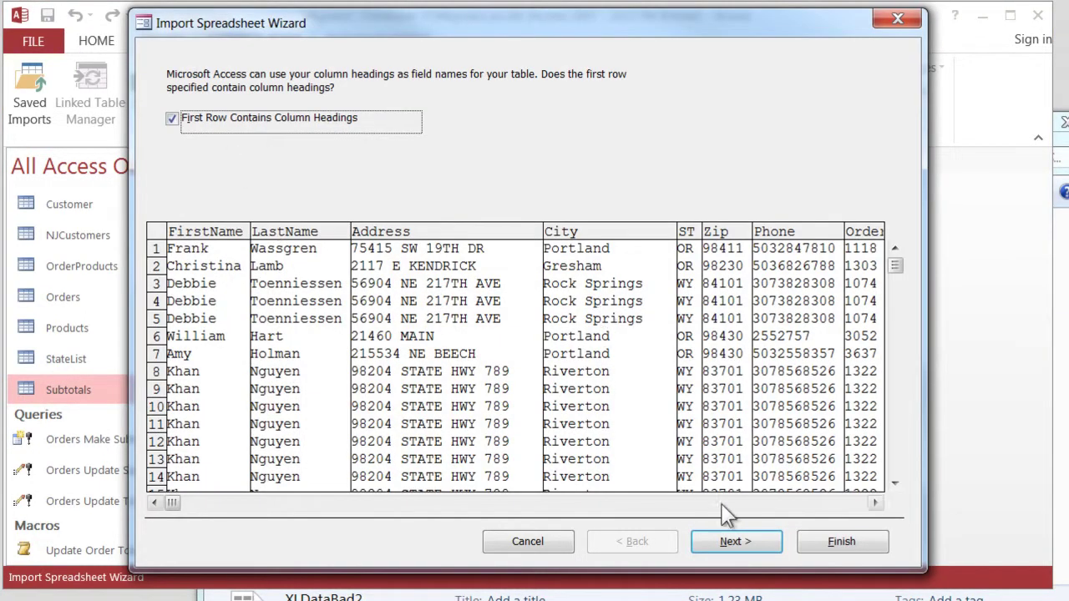
- Import the sheet into table XLDATA with first-row column headings and no primary key, without saving the import steps
left_click(714, 545)
left_click(740, 550)
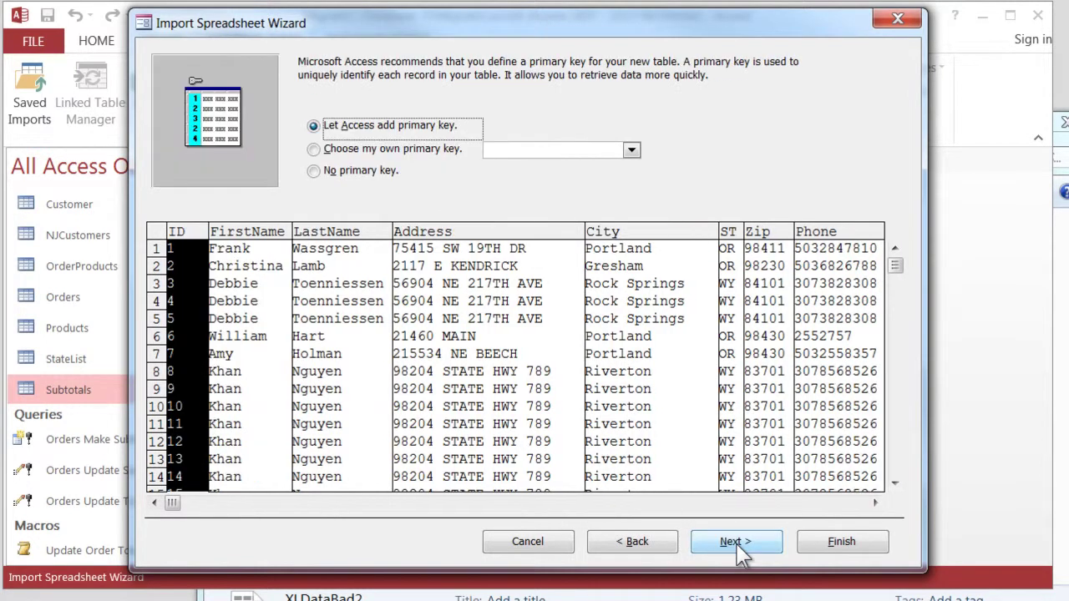
left_click(350, 173)
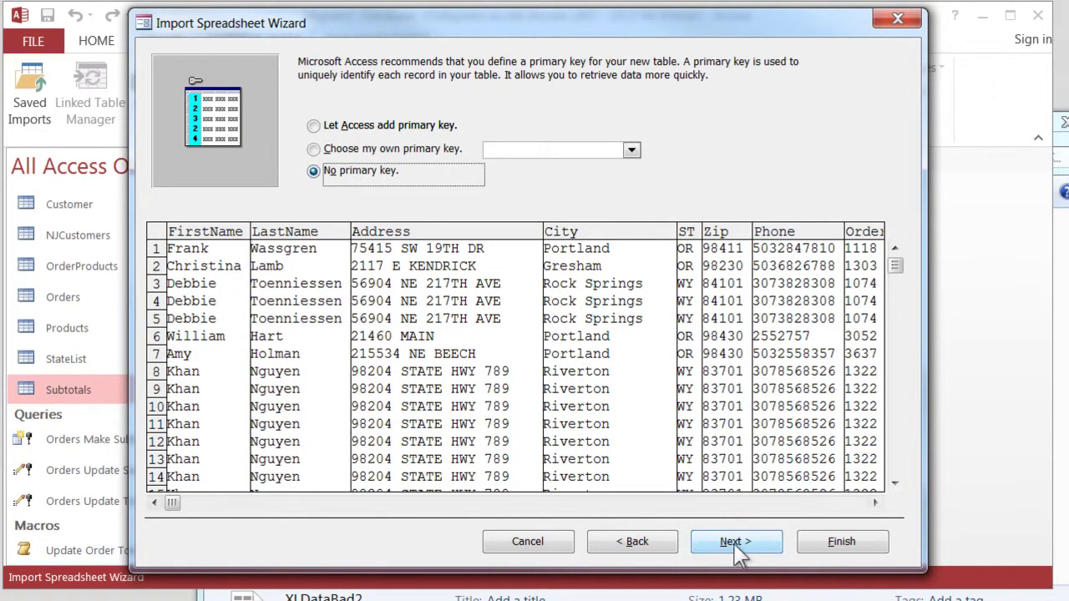
left_click(735, 542)
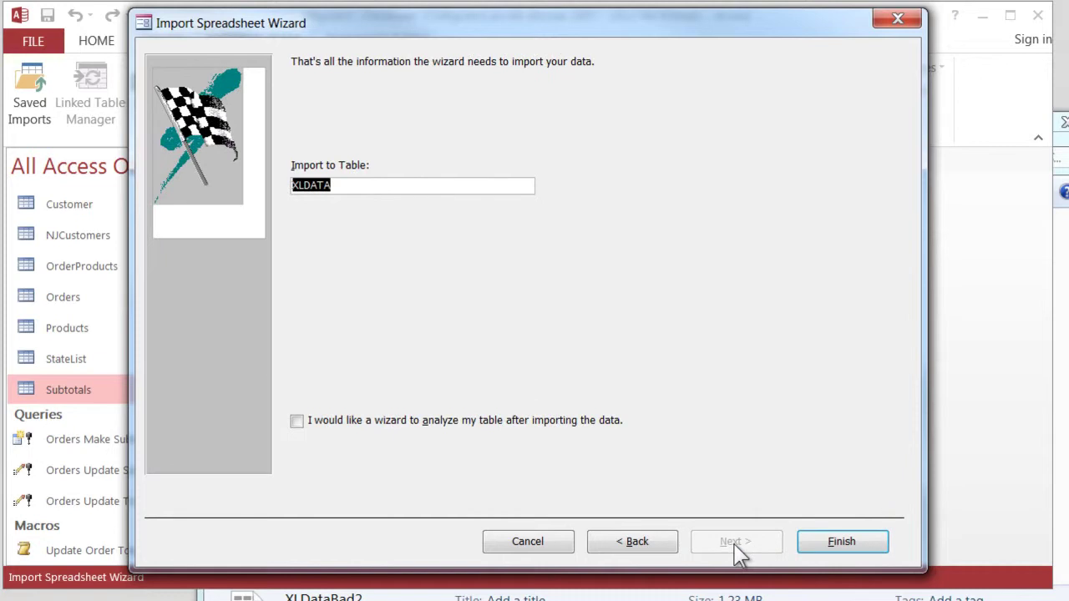
left_click(842, 542)
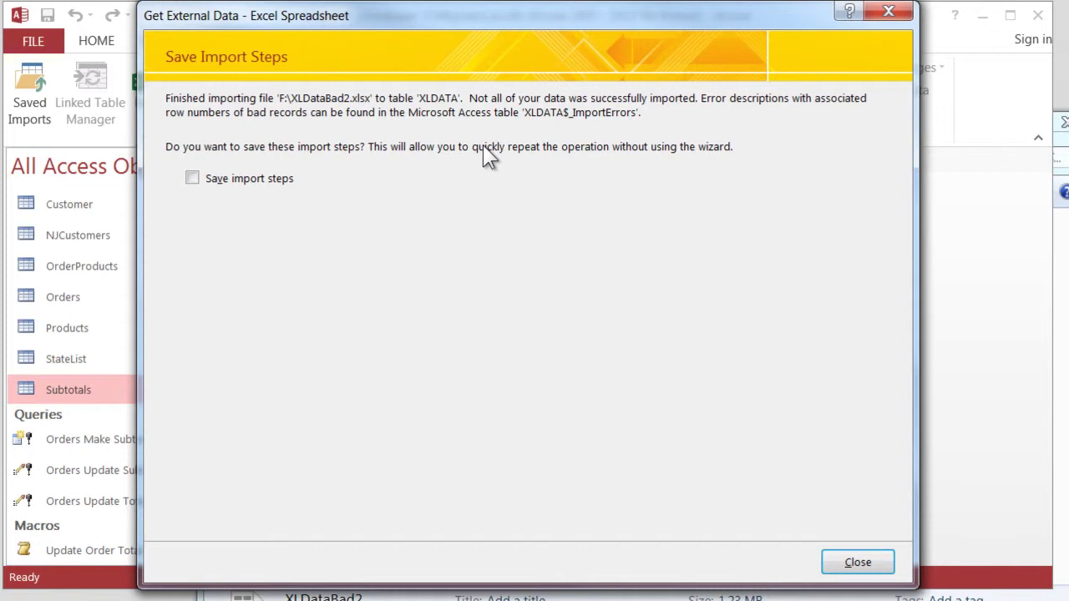
left_click(857, 563)
- Open the new XLDATA$_ImportErrors table and check the field and row number of the remaining error
left_click(104, 457)
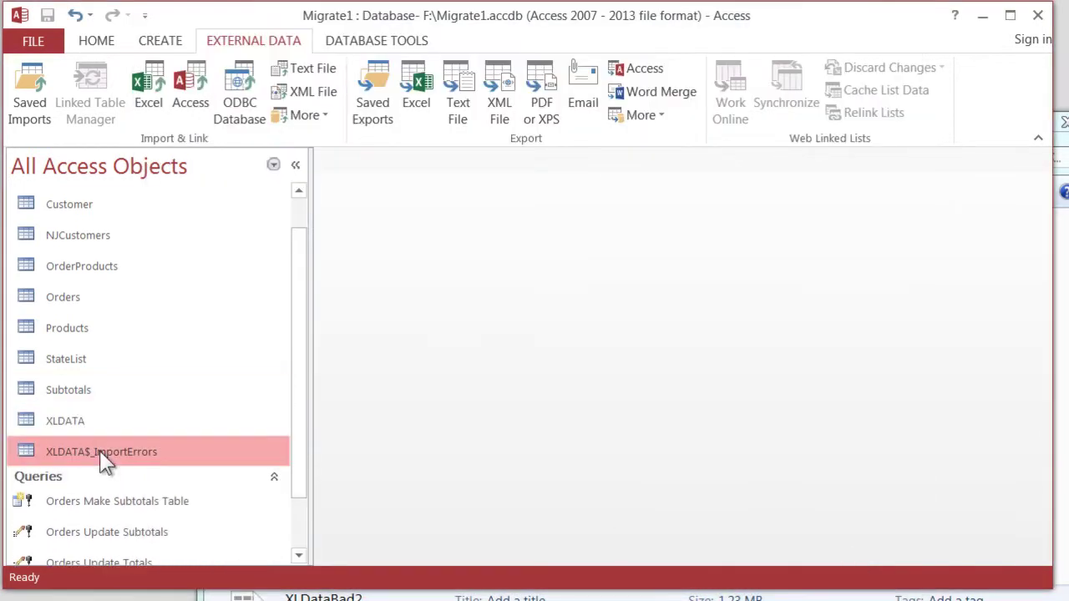
double_click(101, 458)
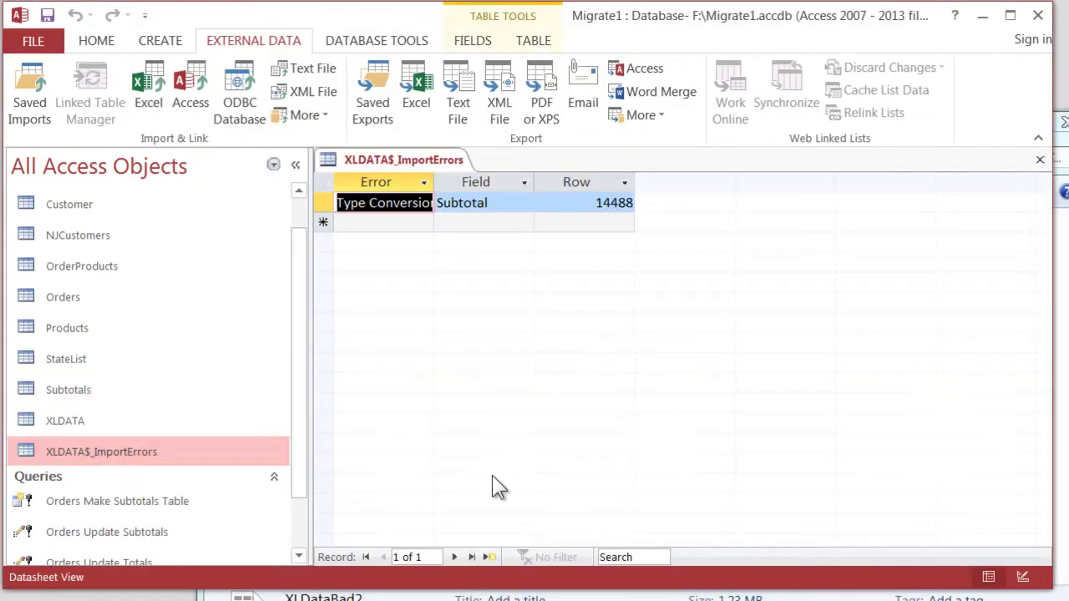
left_click(572, 203)
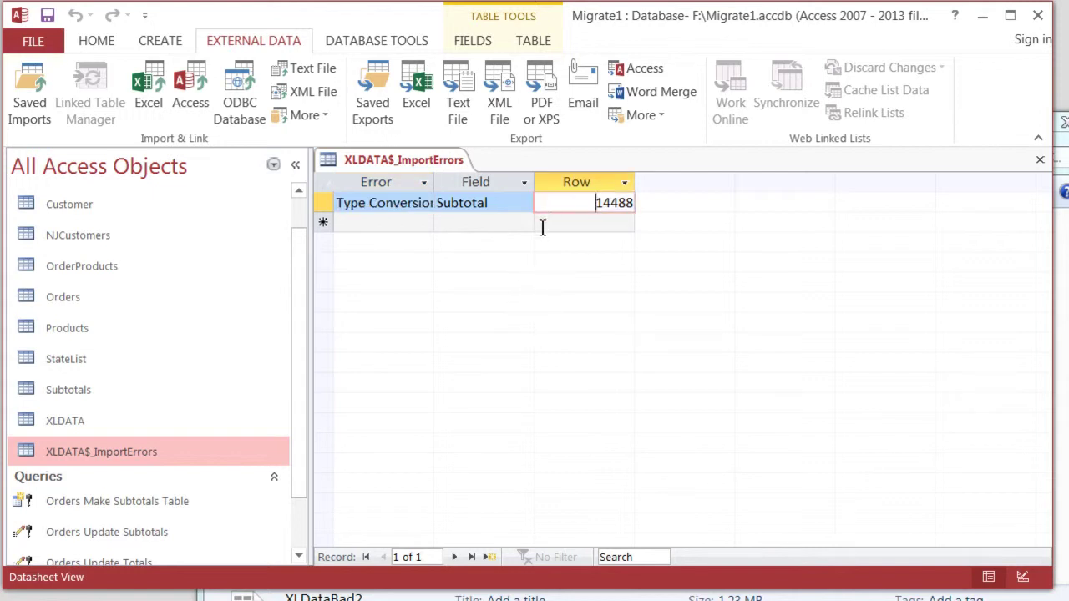